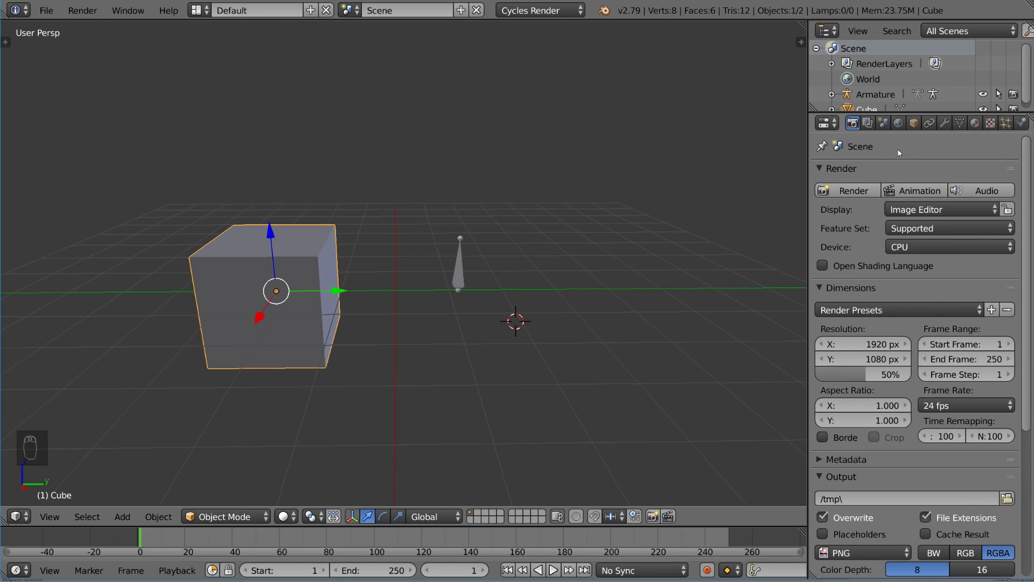
Open the Cube's Object properties to see its location, rotation, scale and relations
{"action": "left_click", "coordinate": [914, 124]}
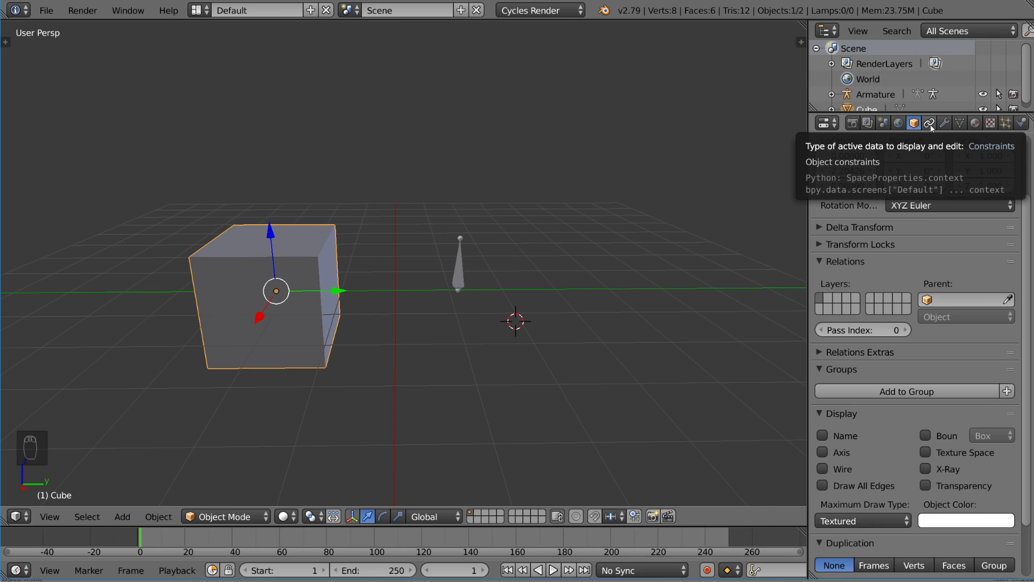
Add a Copy Location constraint to the Cube from the Object Constraints tab
{"action": "left_click", "coordinate": [930, 123]}
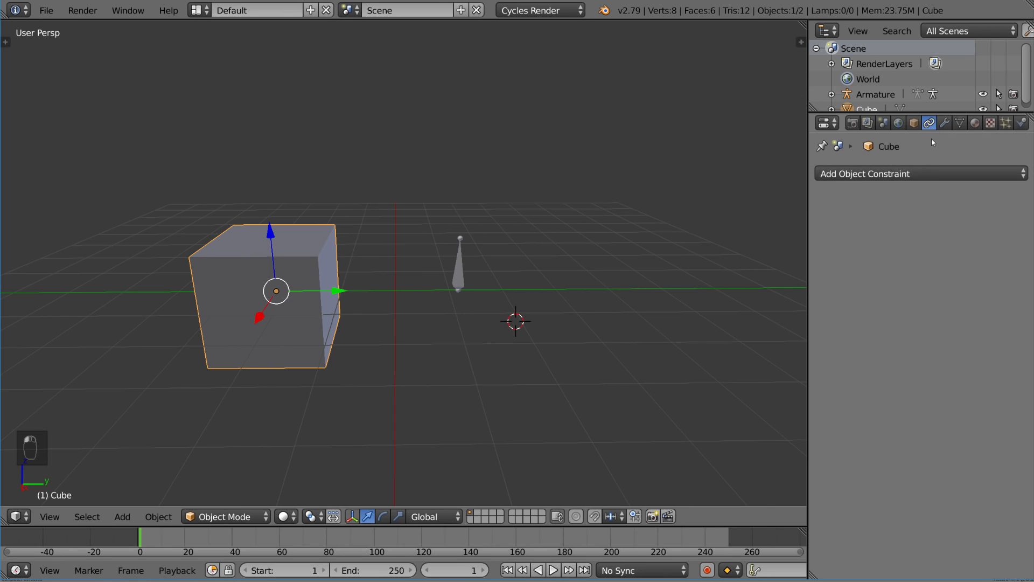
{"action": "left_click", "coordinate": [979, 175]}
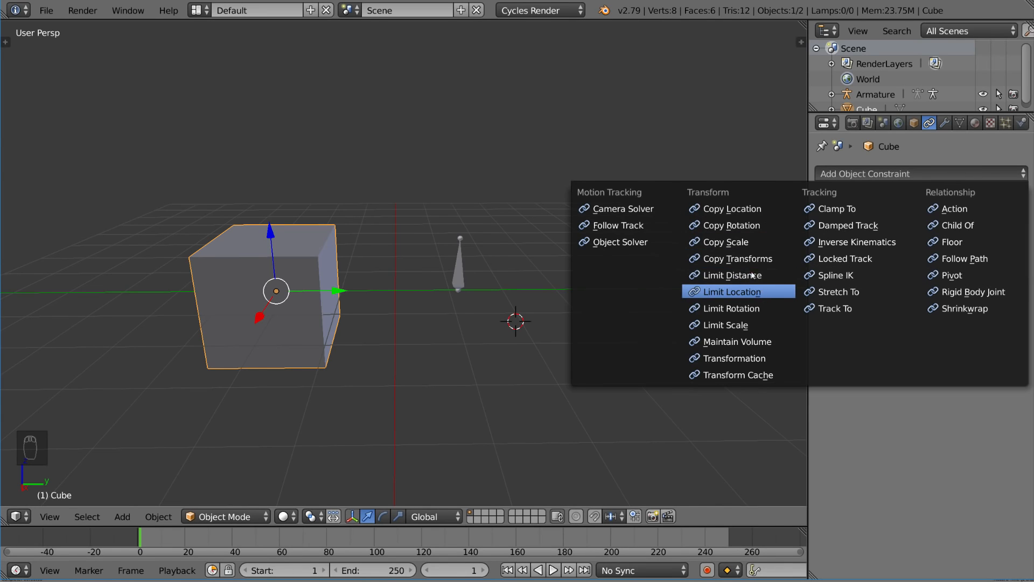
{"action": "left_click", "coordinate": [761, 212]}
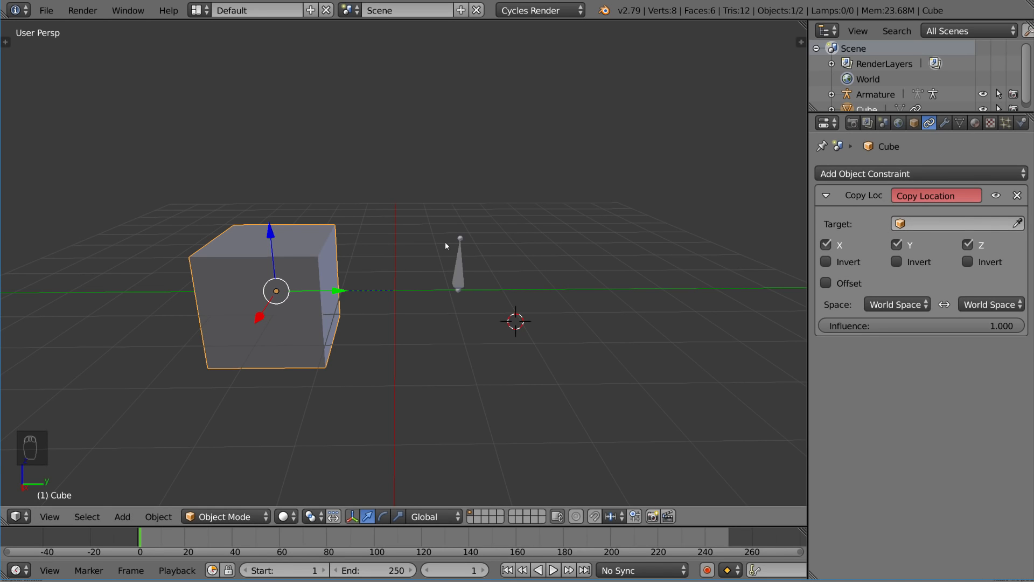
Duplicate the cube above the original and set Cube.001's Copy Location target to Cube
{"action": "key", "text": "shift+d"}
{"action": "left_click", "coordinate": [505, 80]}
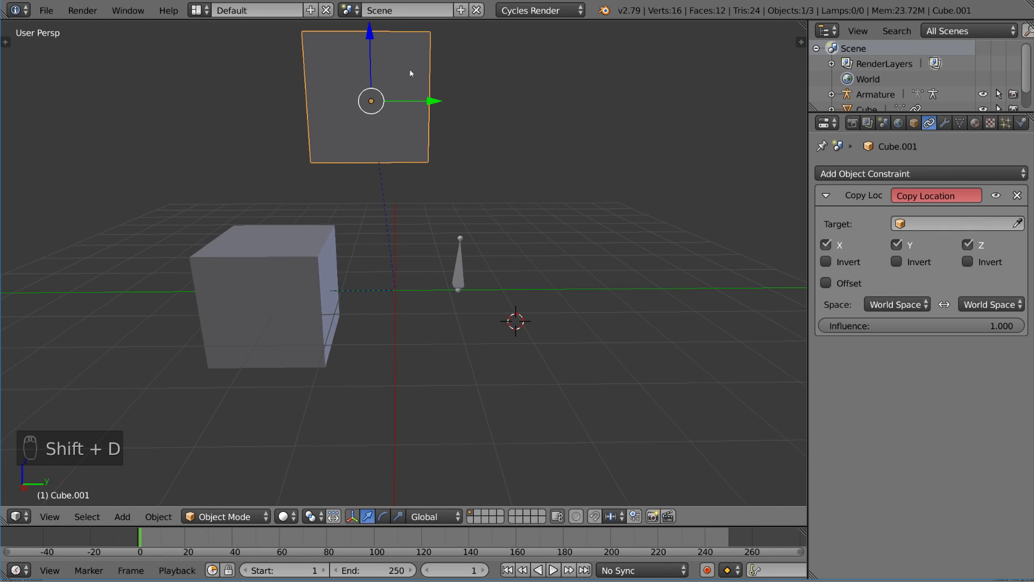
{"action": "right_click", "coordinate": [301, 261]}
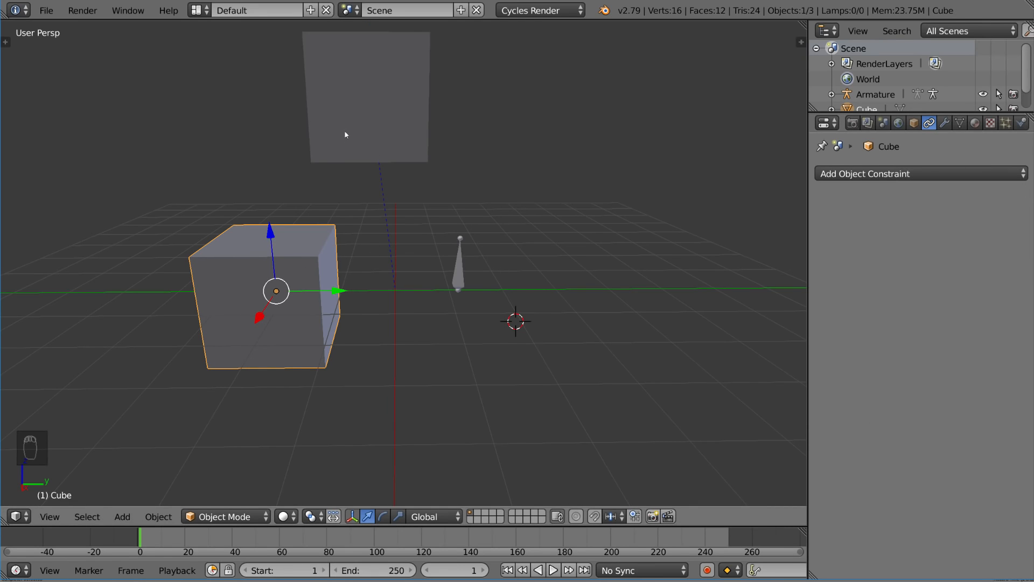
{"action": "right_click", "coordinate": [378, 112]}
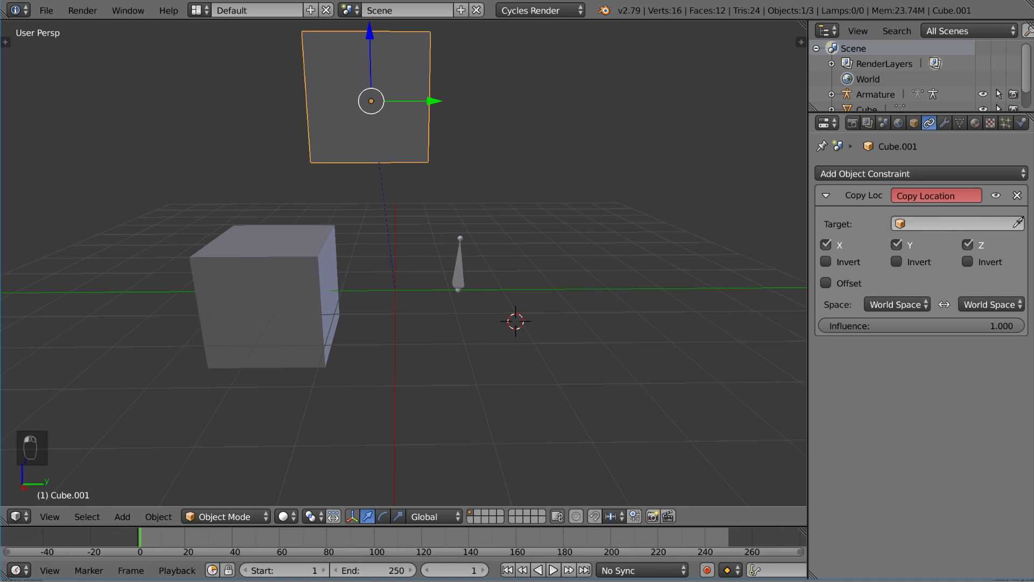
{"action": "left_click", "coordinate": [296, 262]}
Try moving Cube.001 three times, cancelling each, to confirm it stays locked on Cube
{"action": "key", "text": "g"}
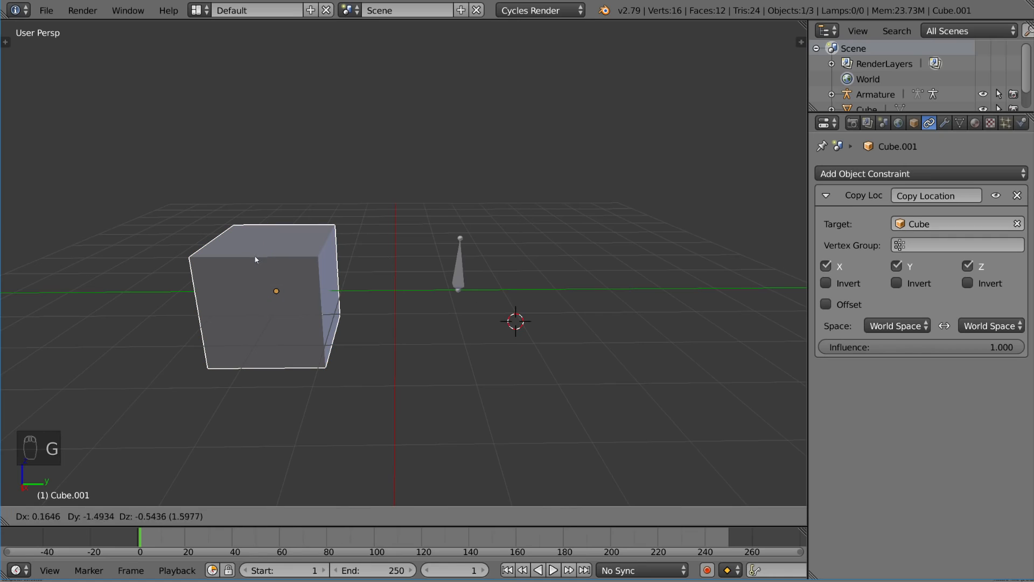
{"action": "right_click", "coordinate": [515, 212]}
{"action": "key", "text": "g"}
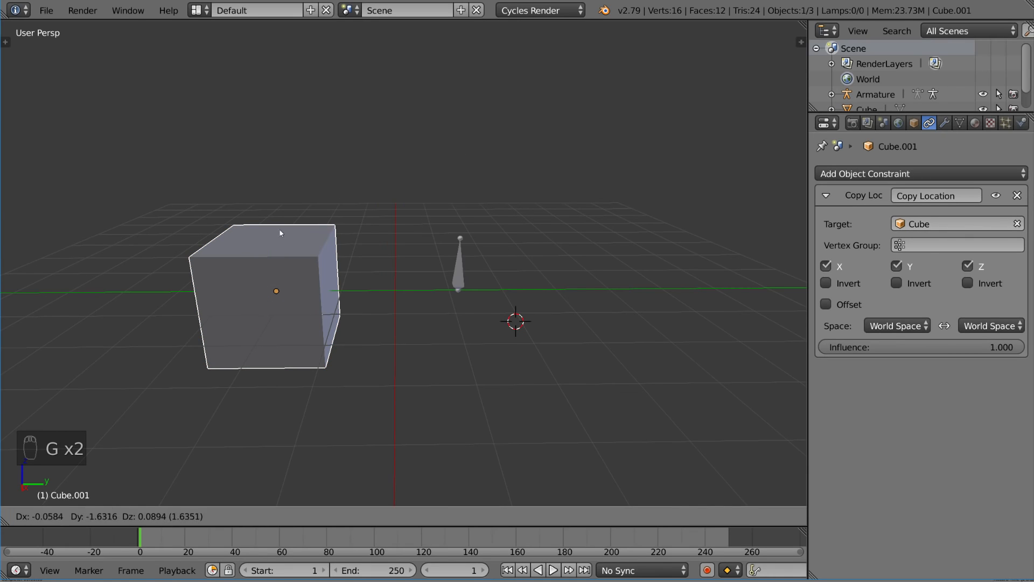
{"action": "right_click", "coordinate": [515, 166]}
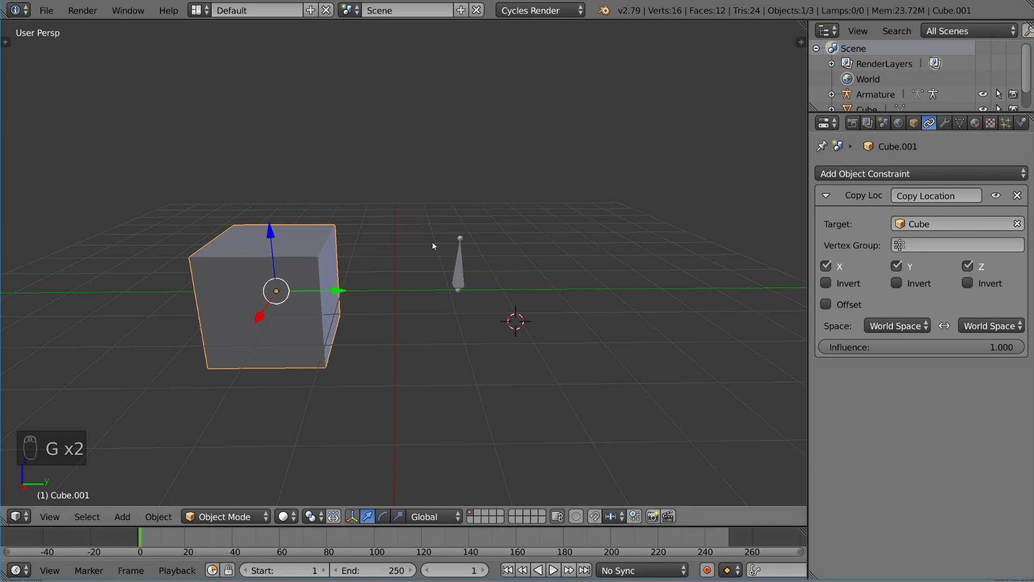
{"action": "key", "text": "g"}
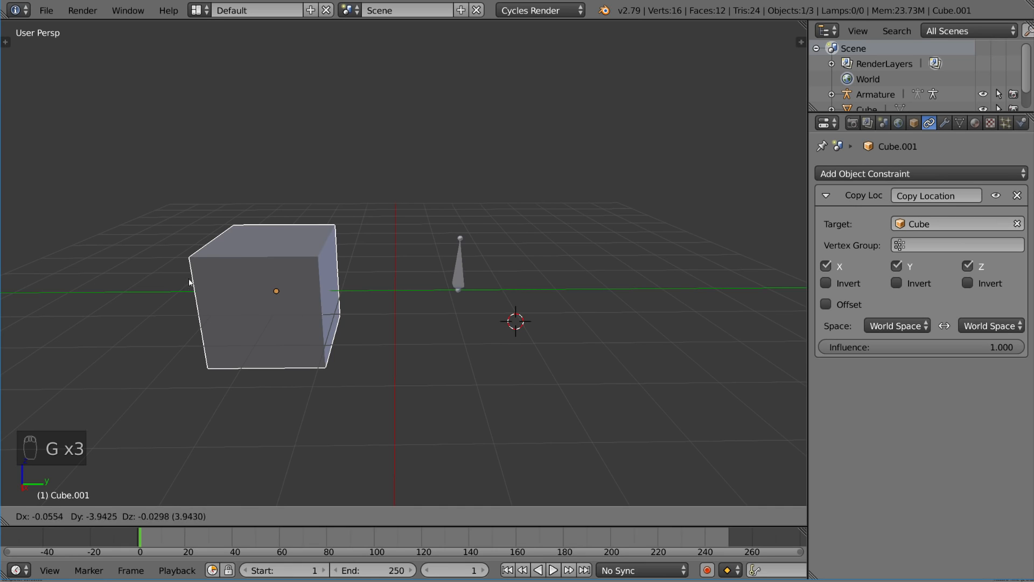
{"action": "right_click", "coordinate": [323, 216]}
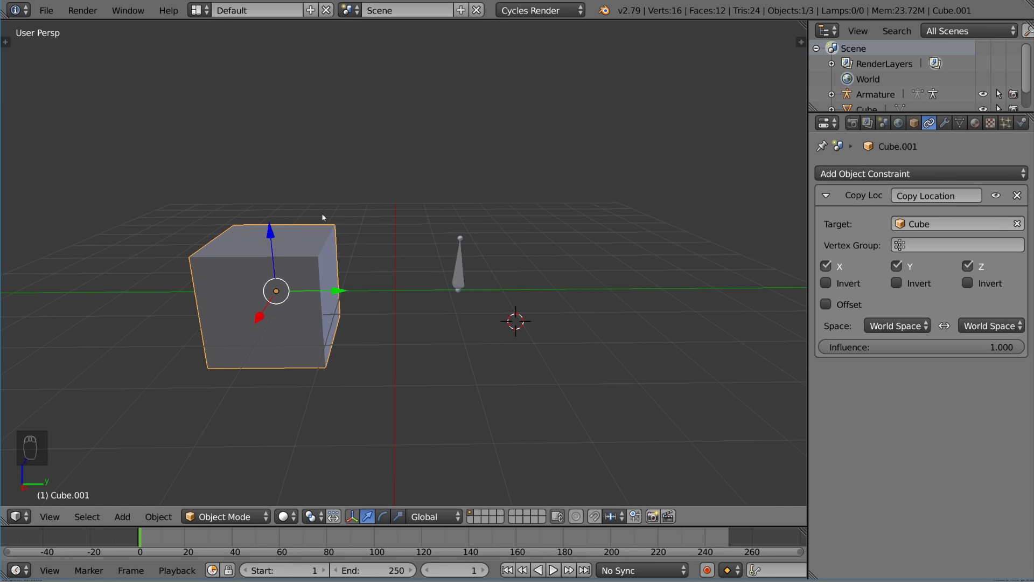
Rotate Cube.001 freely to a tilted angle
{"action": "key", "text": "g"}
{"action": "right_click", "coordinate": [470, 322]}
{"action": "key", "text": "r"}
{"action": "key", "text": "r"}
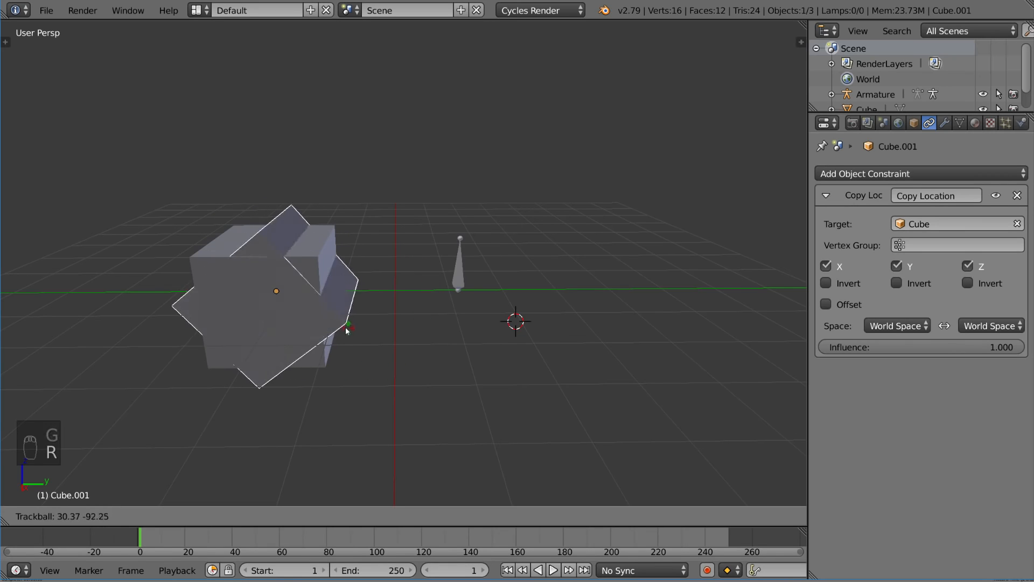
{"action": "left_click", "coordinate": [360, 324]}
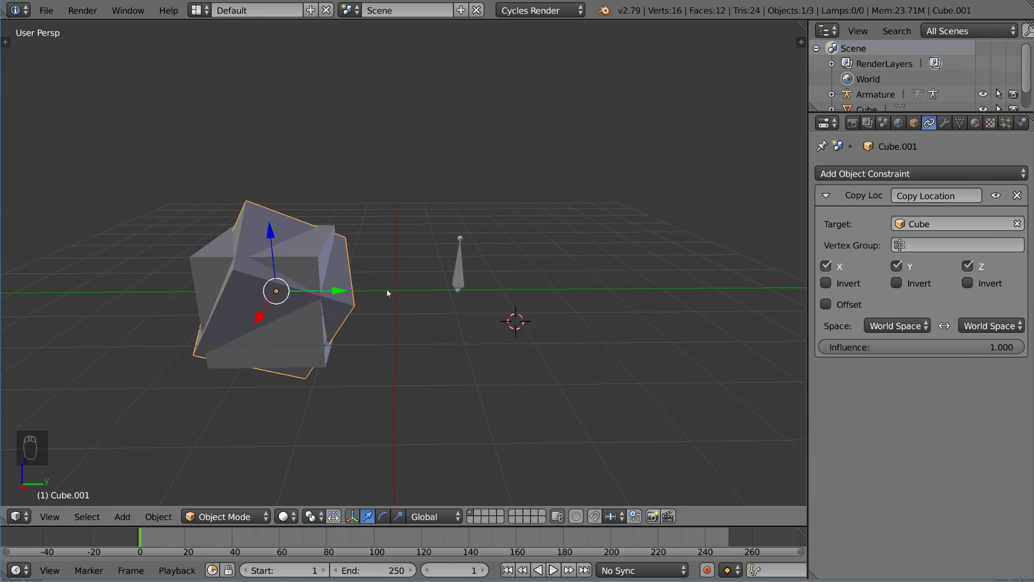
Lower the Copy Location influence on Cube.001 and move the original Cube to test it
{"action": "right_click", "coordinate": [321, 258]}
{"action": "key", "text": "g"}
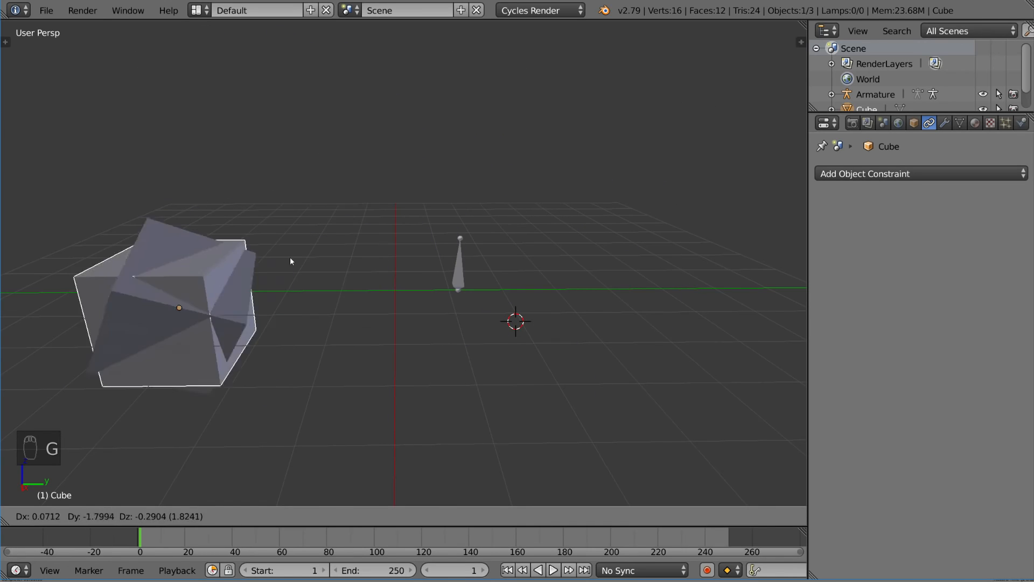
{"action": "right_click", "coordinate": [592, 149]}
{"action": "right_click", "coordinate": [325, 303]}
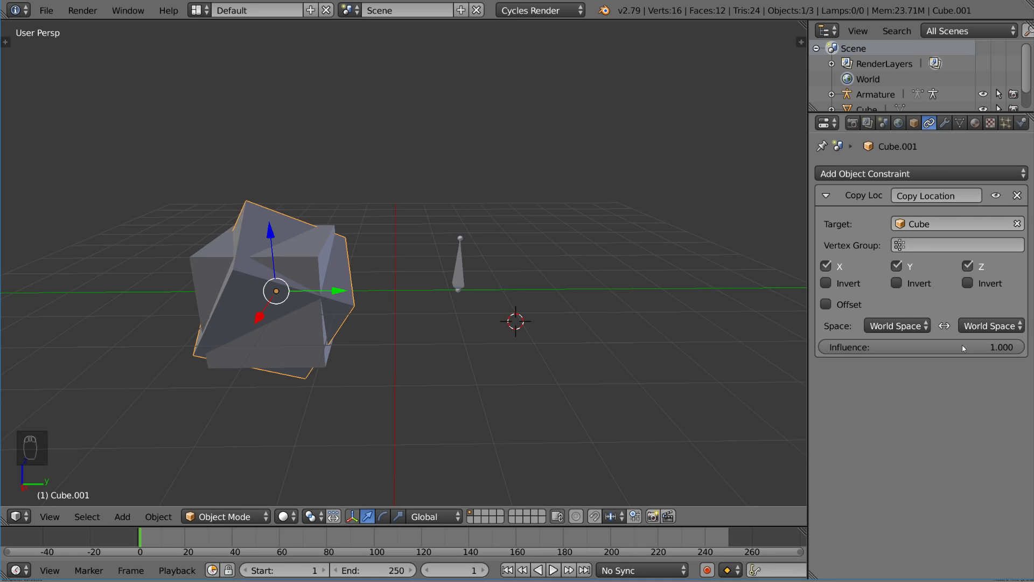
{"action": "left_click_drag", "start_coordinate": [962, 345], "coordinate": [709, 349]}
{"action": "right_click", "coordinate": [314, 321]}
{"action": "key", "text": "g"}
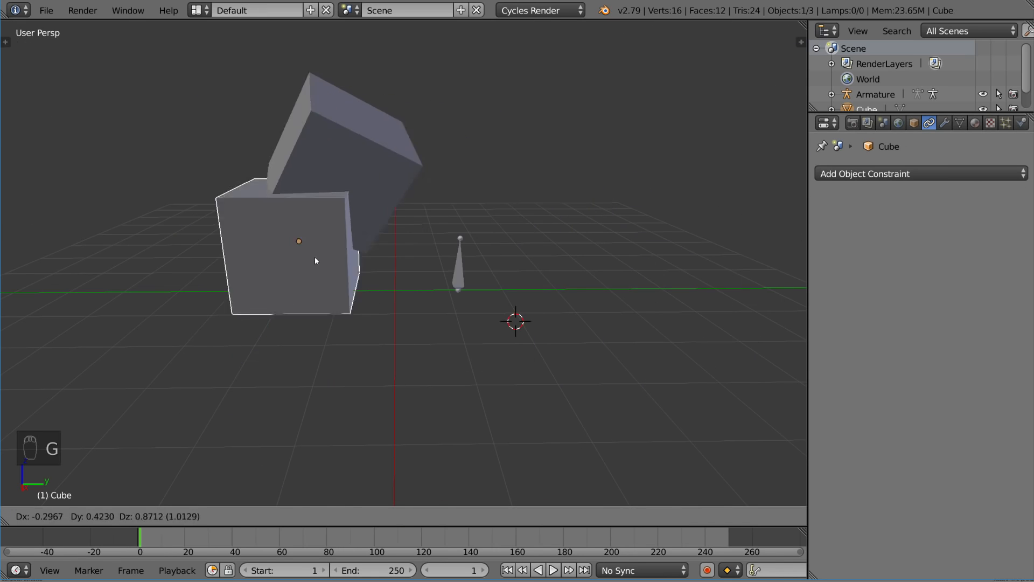
{"action": "left_click", "coordinate": [290, 229]}
Delete Cube.001's Copy Location constraint, then select the armature
{"action": "right_click", "coordinate": [340, 154]}
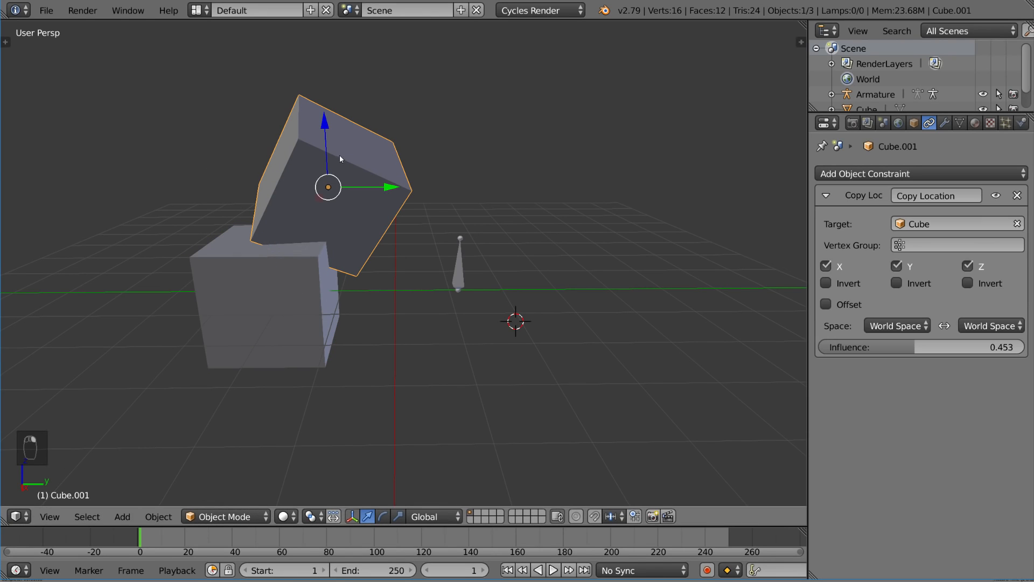
{"action": "left_click", "coordinate": [1017, 195]}
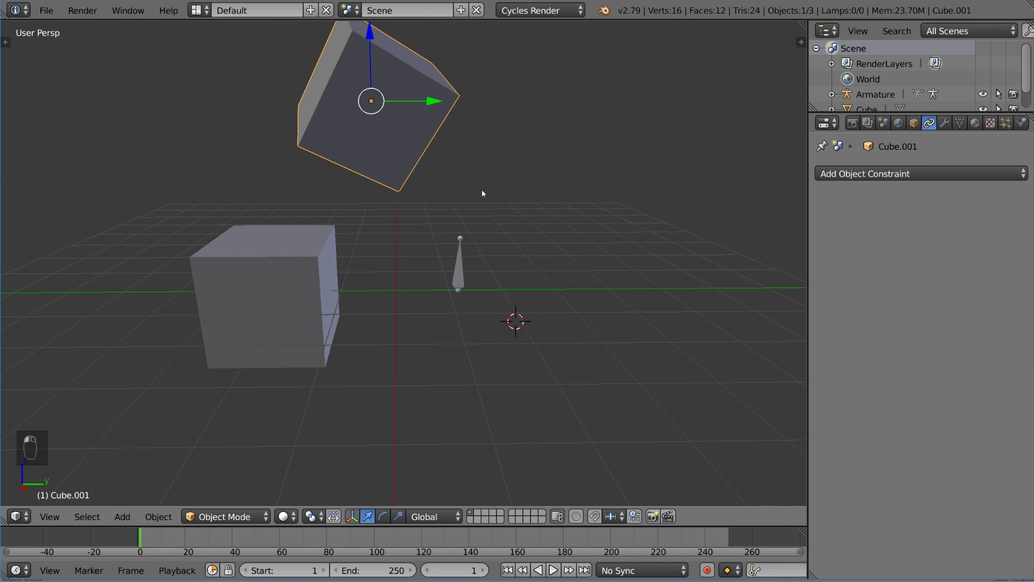
{"action": "right_click", "coordinate": [451, 271]}
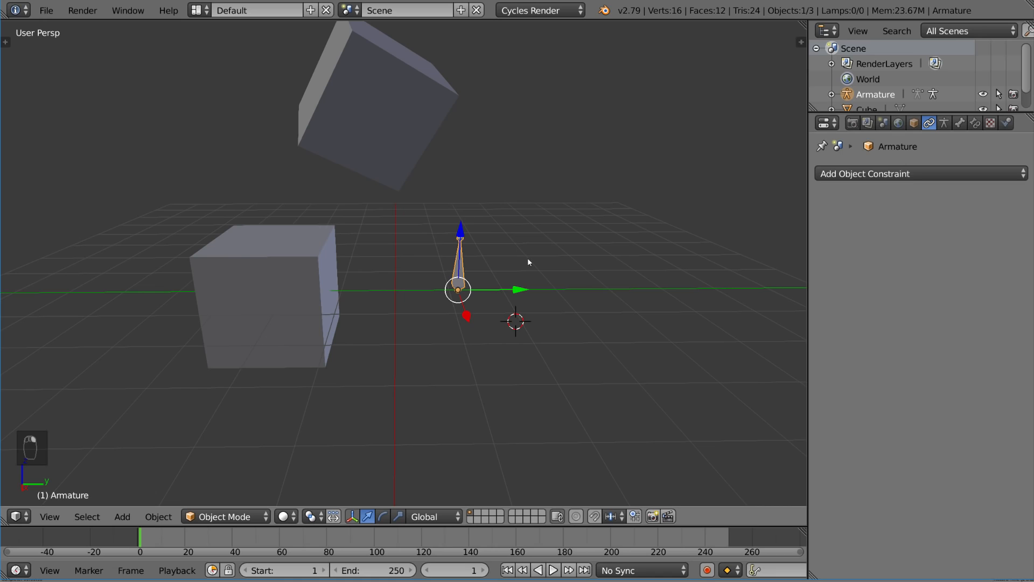
In Edit Mode, extrude a bone upward and place a duplicate of it to the right
{"action": "key", "text": "Tab"}
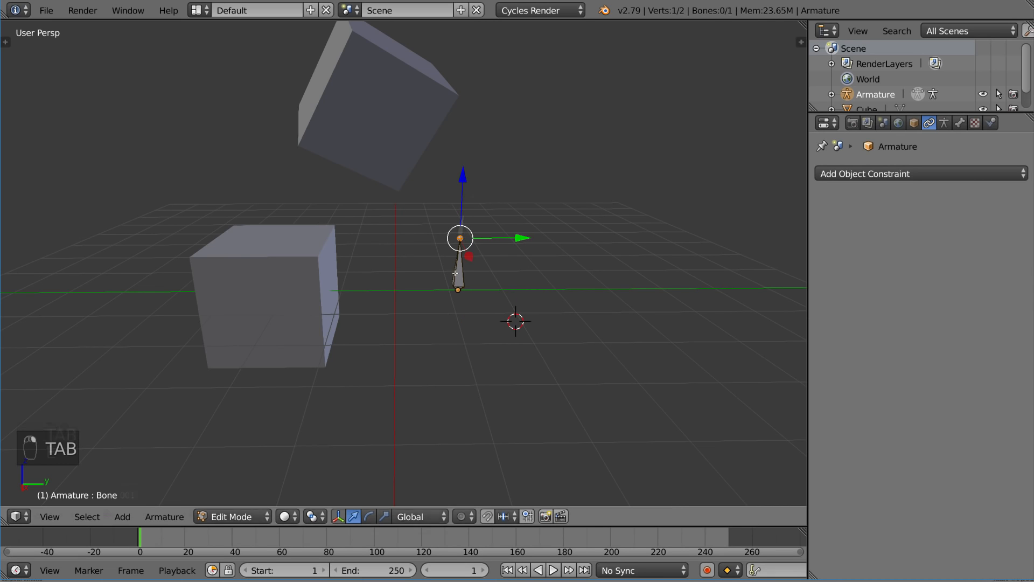
{"action": "key", "text": "e"}
{"action": "left_click", "coordinate": [468, 231]}
{"action": "key", "text": "shift+d"}
{"action": "left_click", "coordinate": [572, 203]}
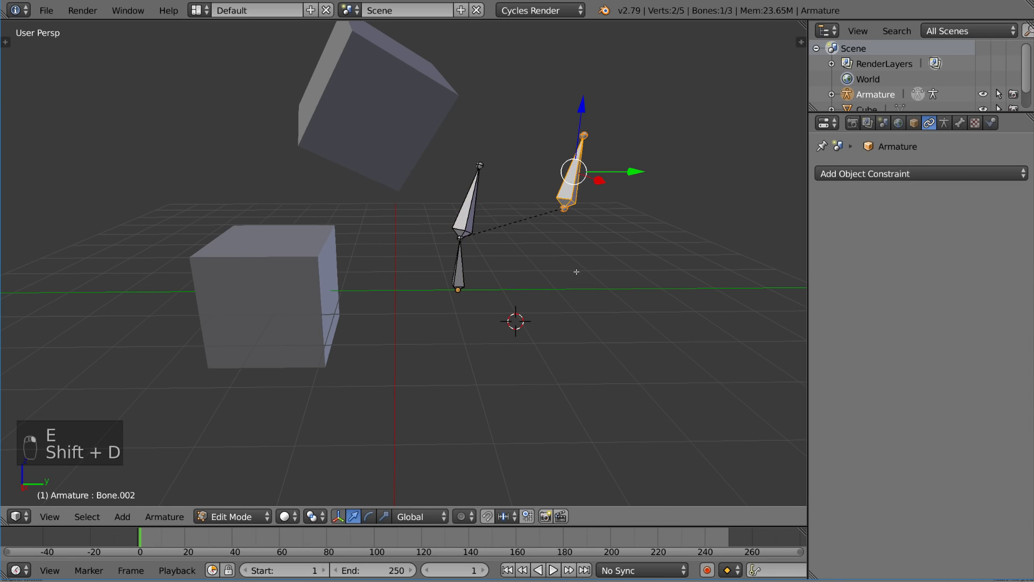
Extrude Bone.003 from the middle bone's tip and adjust its position
{"action": "right_click", "coordinate": [480, 166]}
{"action": "key", "text": "e"}
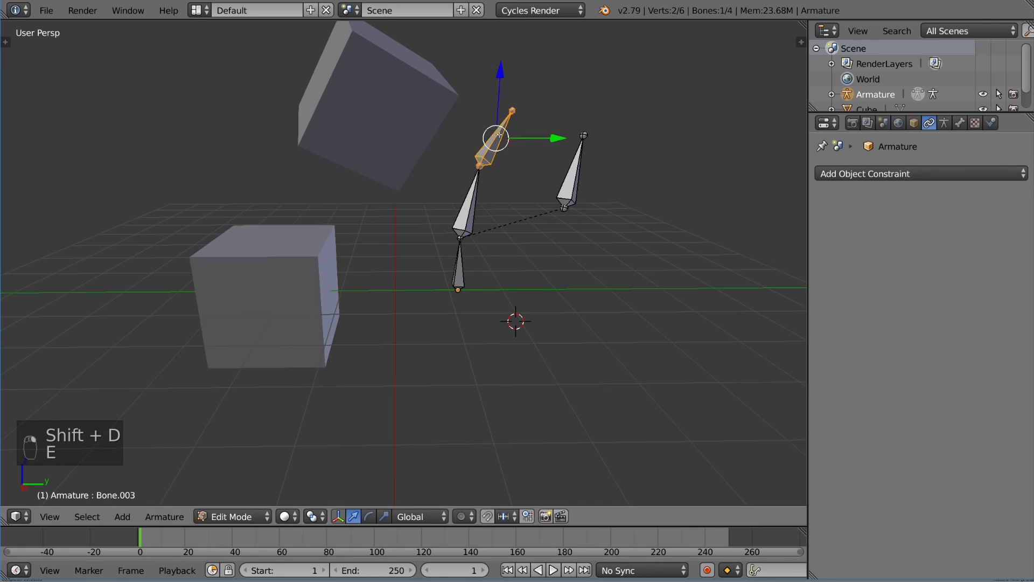
{"action": "left_click", "coordinate": [501, 118]}
{"action": "key", "text": "g"}
{"action": "left_click", "coordinate": [493, 138]}
Disconnect Bone.003 from its parent, move it up and right, and return to Object Mode
{"action": "key", "text": "alt+p"}
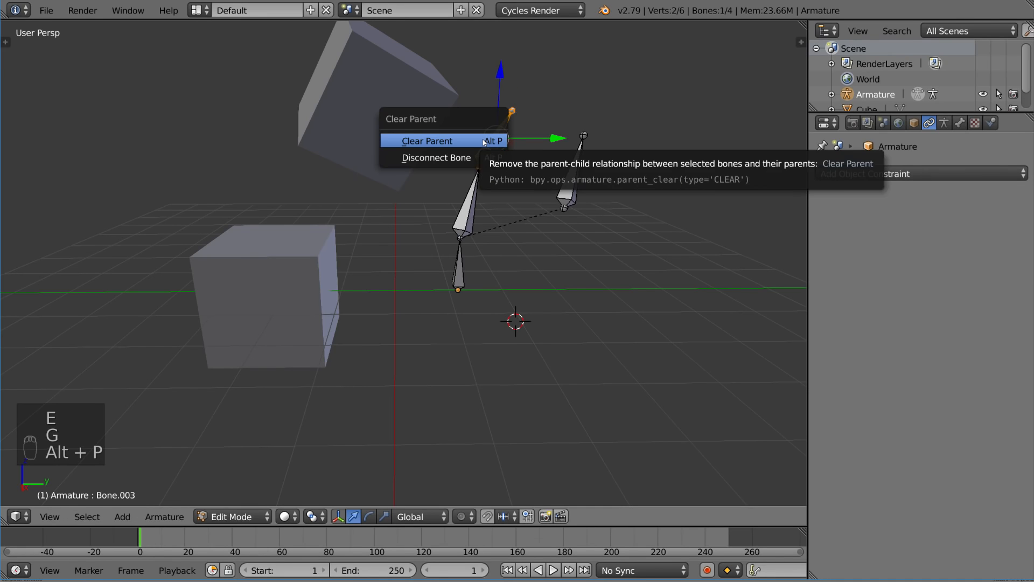
{"action": "left_click", "coordinate": [475, 158]}
{"action": "key", "text": "g"}
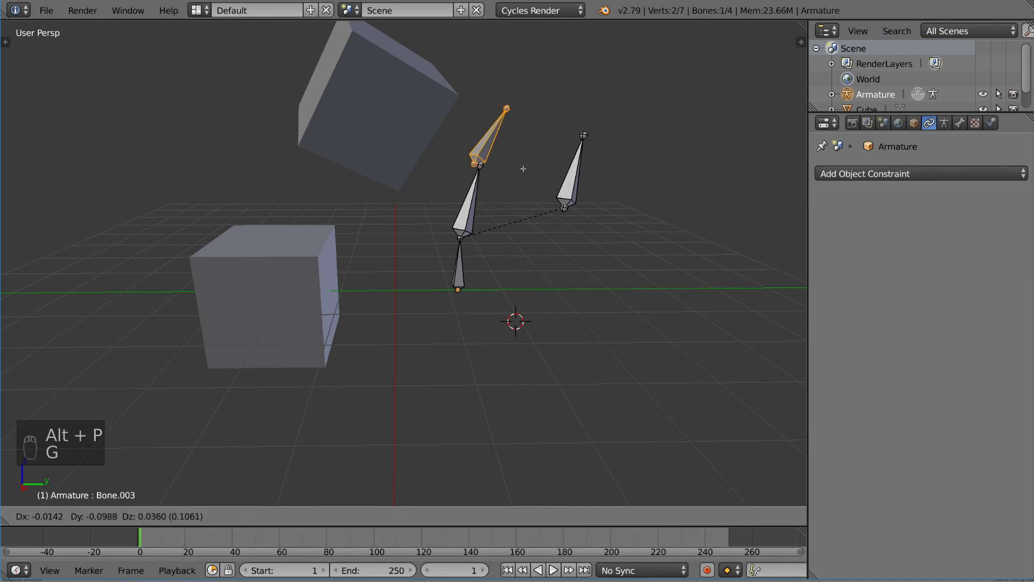
{"action": "left_click", "coordinate": [581, 136]}
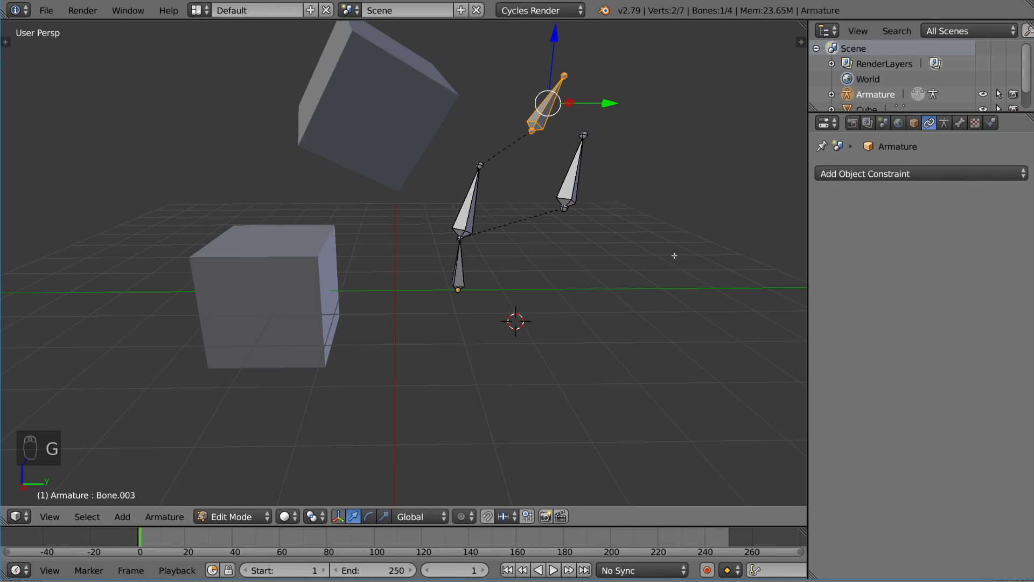
{"action": "key", "text": "Tab"}
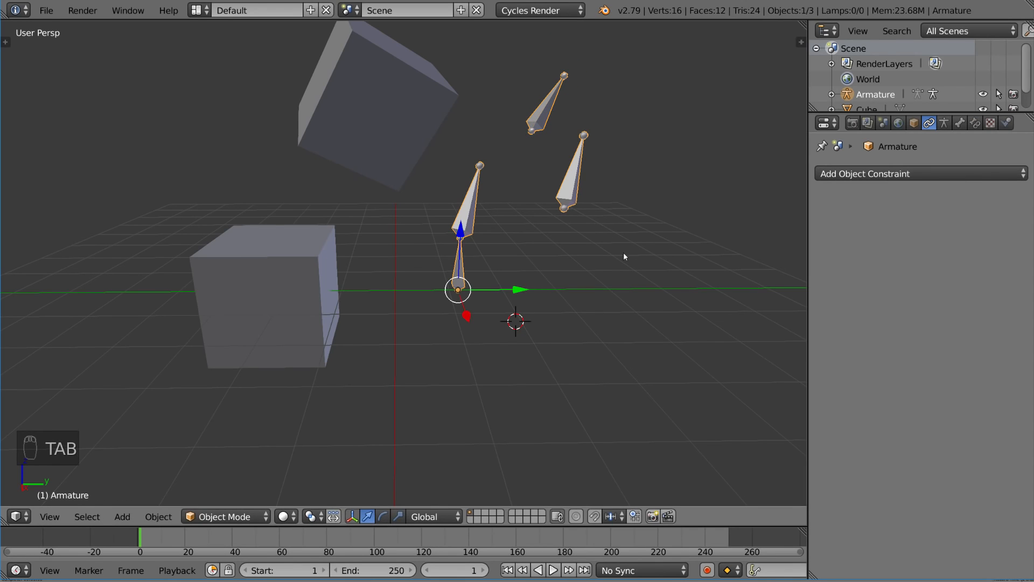
Enter Pose Mode and test-rotate Bone.001 and the root bone, cancelling each rotation
{"action": "key", "text": "ctrl+Tab"}
{"action": "right_click", "coordinate": [573, 184]}
{"action": "right_click", "coordinate": [476, 207]}
{"action": "key", "text": "r"}
{"action": "right_click", "coordinate": [563, 275]}
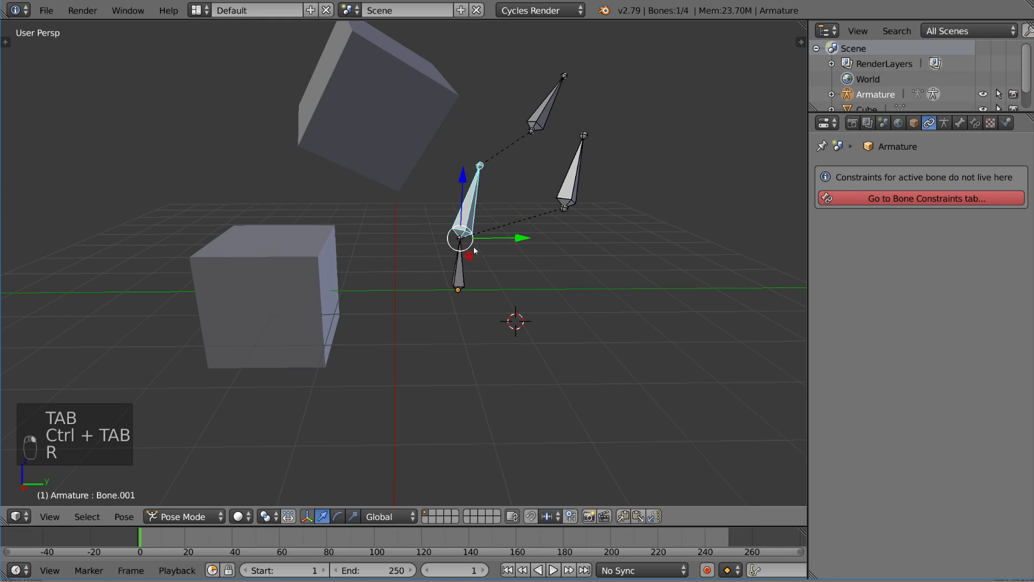
{"action": "right_click", "coordinate": [462, 267]}
{"action": "key", "text": "r"}
{"action": "right_click", "coordinate": [563, 270]}
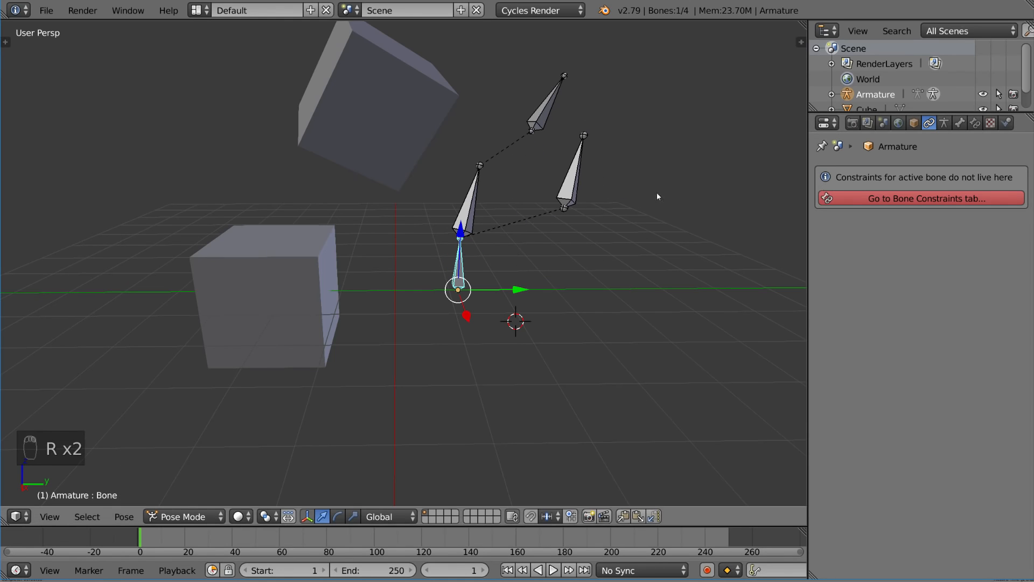
{"action": "key", "text": "Tab"}
{"action": "key", "text": "Tab"}
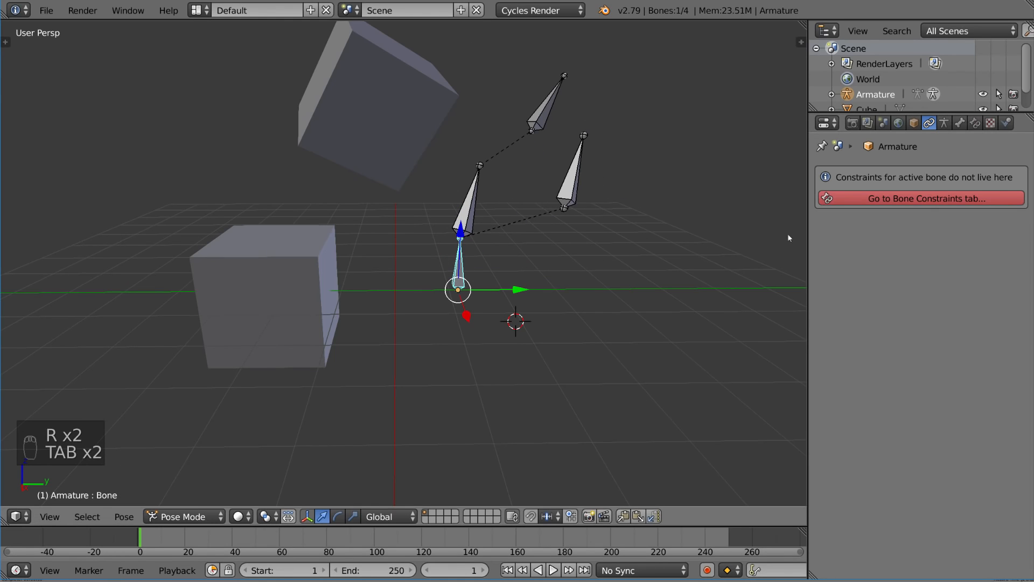
Show the Bone Constraints tab for Bone and list the available bone constraint types
{"action": "left_click", "coordinate": [977, 126]}
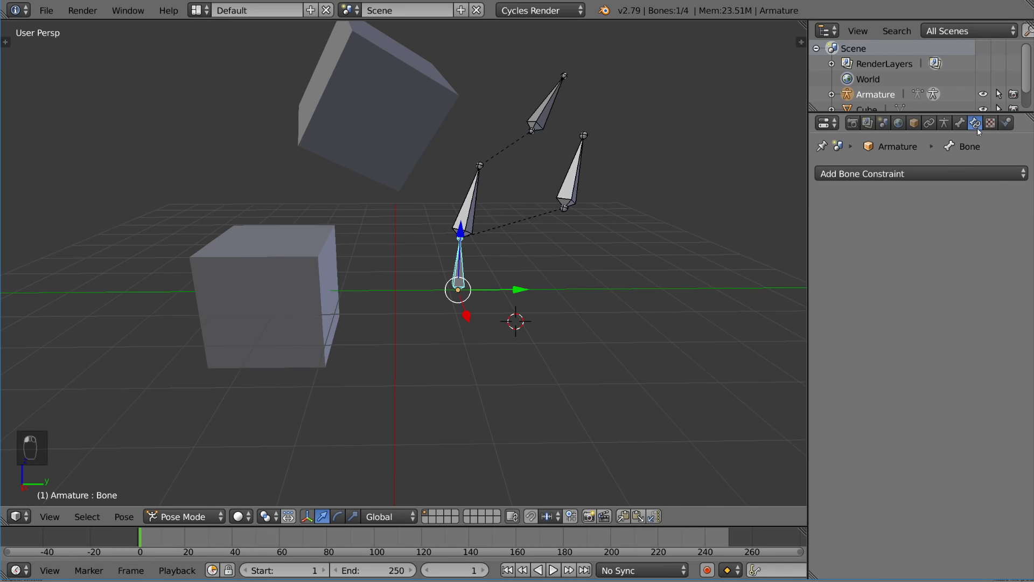
{"action": "left_click", "coordinate": [962, 125]}
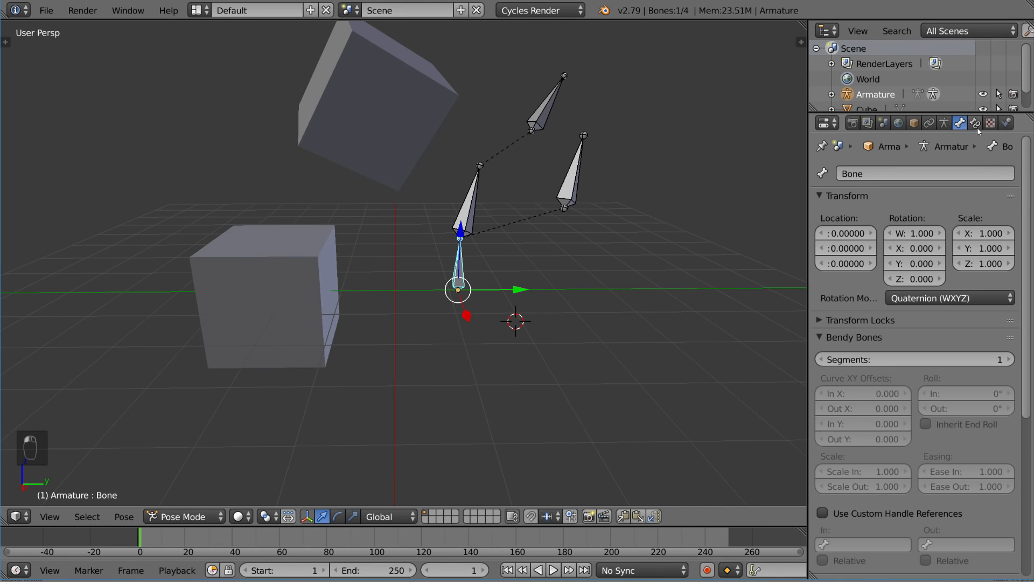
{"action": "left_click", "coordinate": [977, 127]}
{"action": "left_click", "coordinate": [883, 176]}
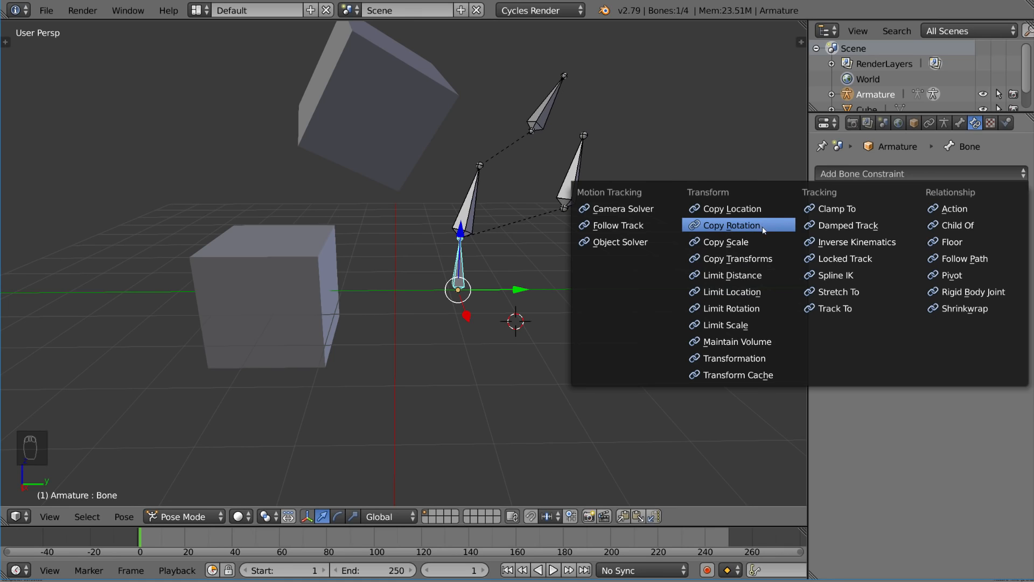
Add a Copy Rotation constraint to Bone.003 with Armature as its target
{"action": "right_click", "coordinate": [546, 114]}
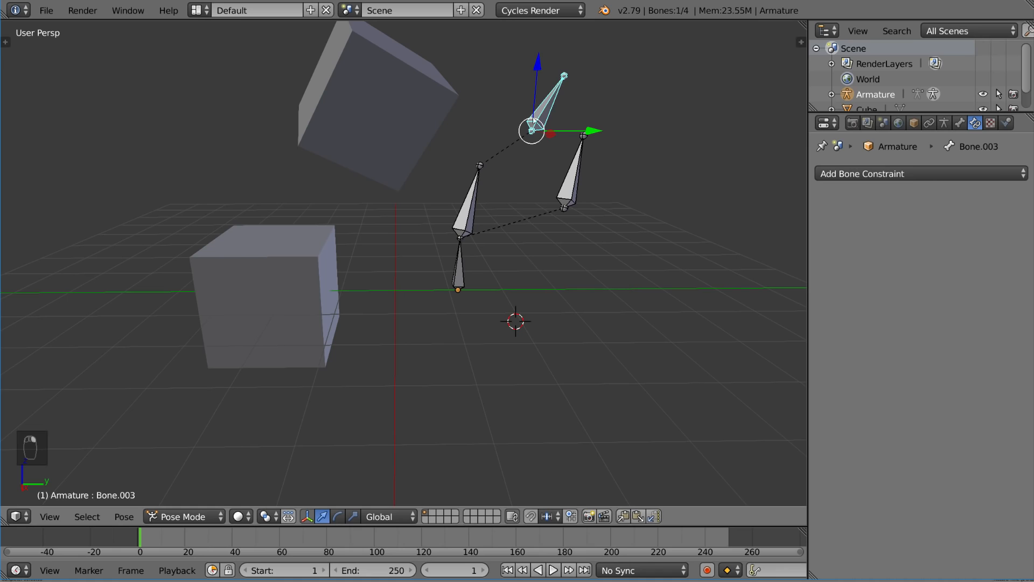
{"action": "left_click", "coordinate": [878, 174]}
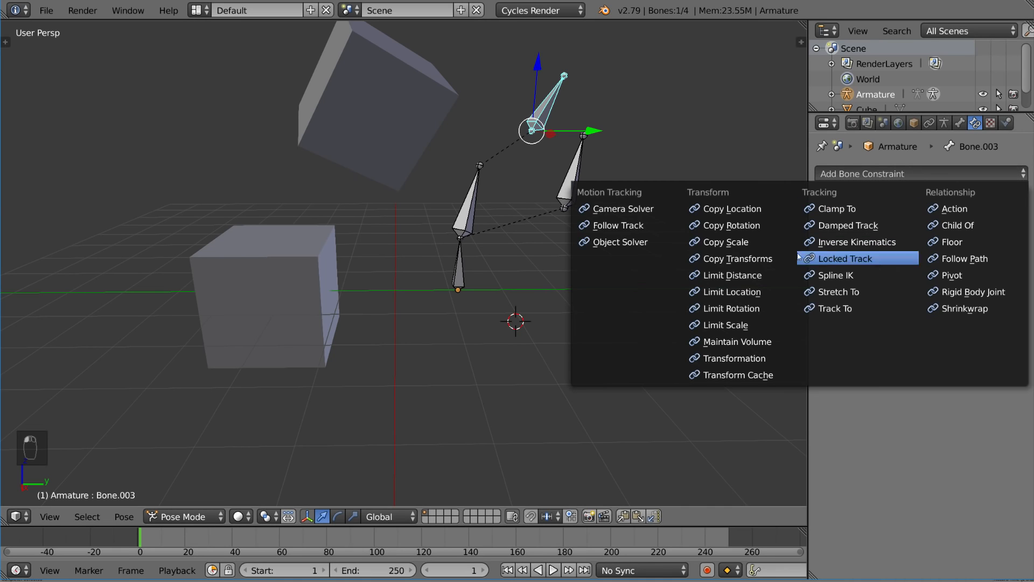
{"action": "left_click", "coordinate": [756, 226]}
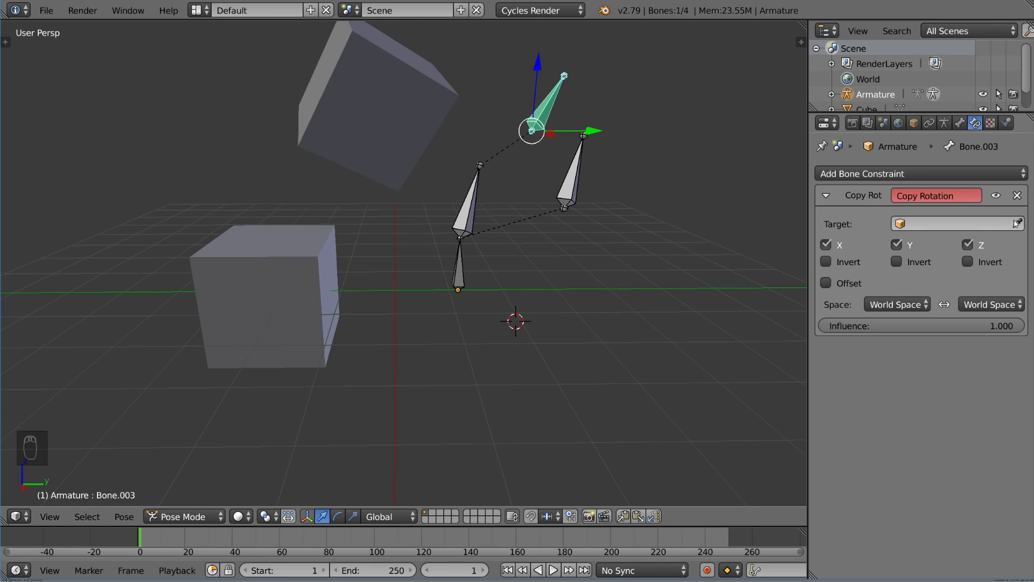
{"action": "left_click", "coordinate": [580, 176]}
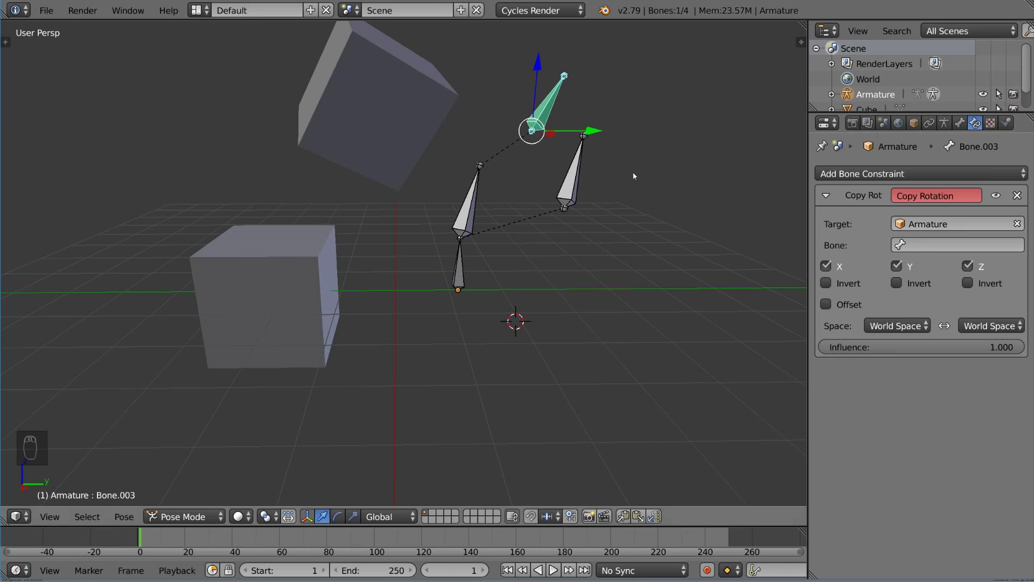
{"action": "right_click", "coordinate": [573, 180]}
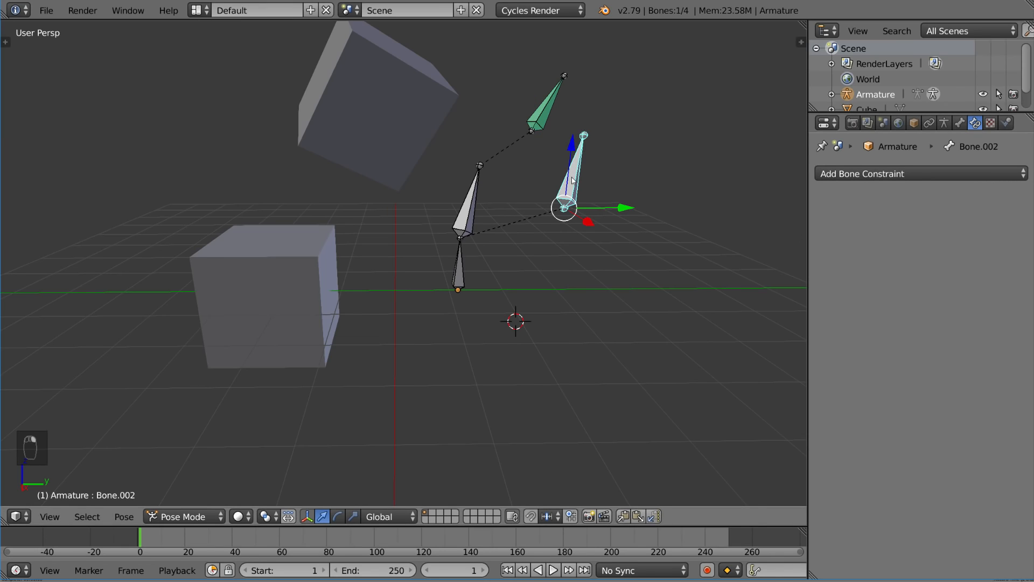
Copy Bone.002's name and enter Bone.002 as the bone in Bone.003's Copy Rotation
{"action": "left_click", "coordinate": [960, 123]}
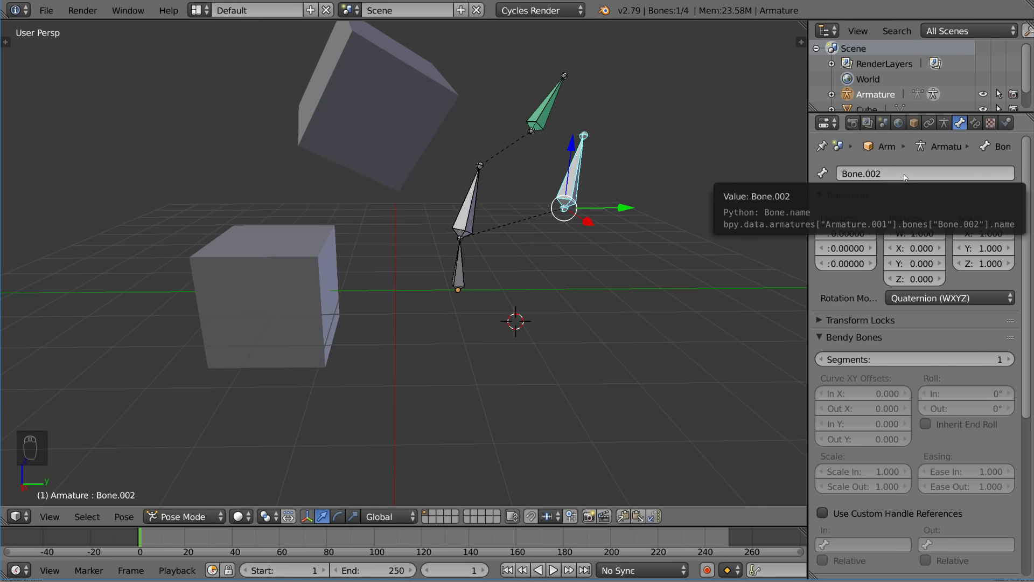
{"action": "key", "text": "ctrl+c"}
{"action": "left_click", "coordinate": [975, 123]}
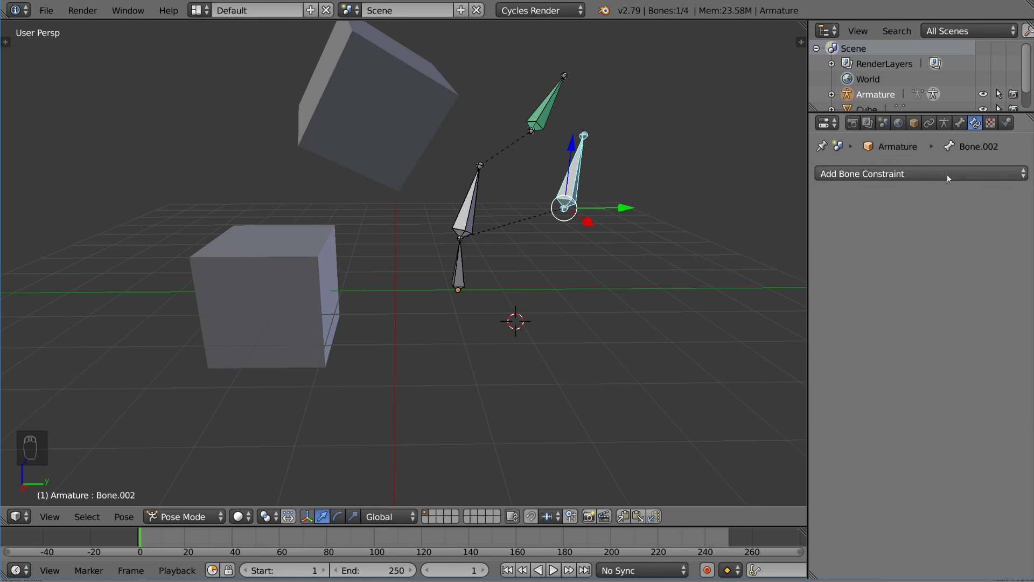
{"action": "right_click", "coordinate": [544, 111]}
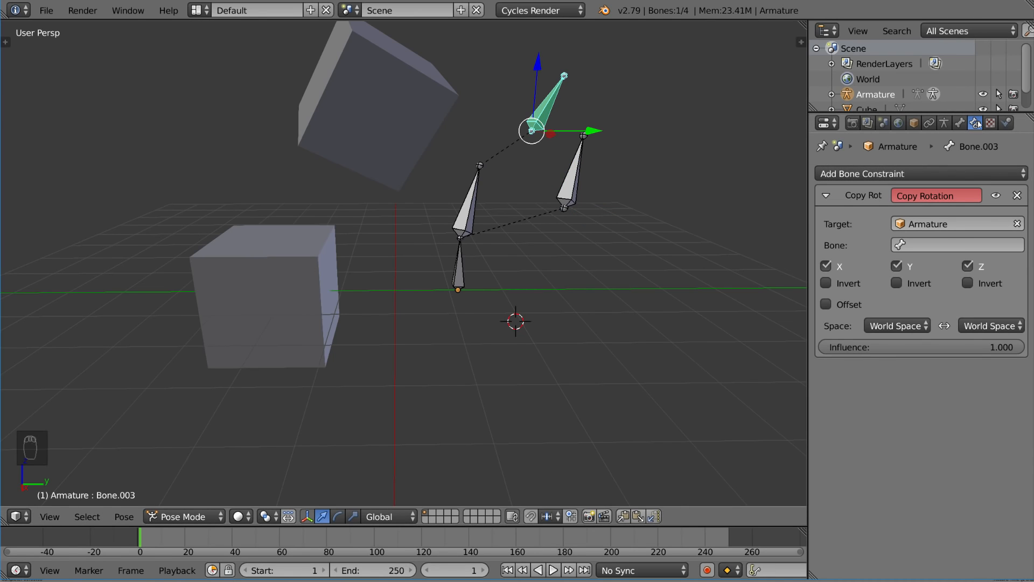
{"action": "left_click", "coordinate": [944, 243]}
{"action": "type", "text": "Bone.002"}
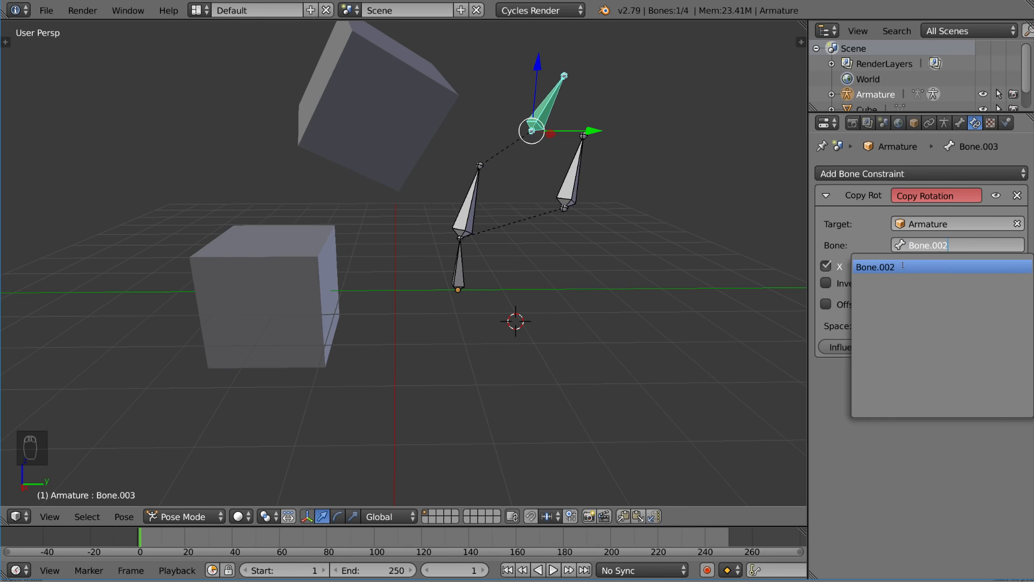
{"action": "left_click", "coordinate": [903, 266]}
Try rotating Bone.002 several times, cancelling each, to check the constraint
{"action": "right_click", "coordinate": [574, 181]}
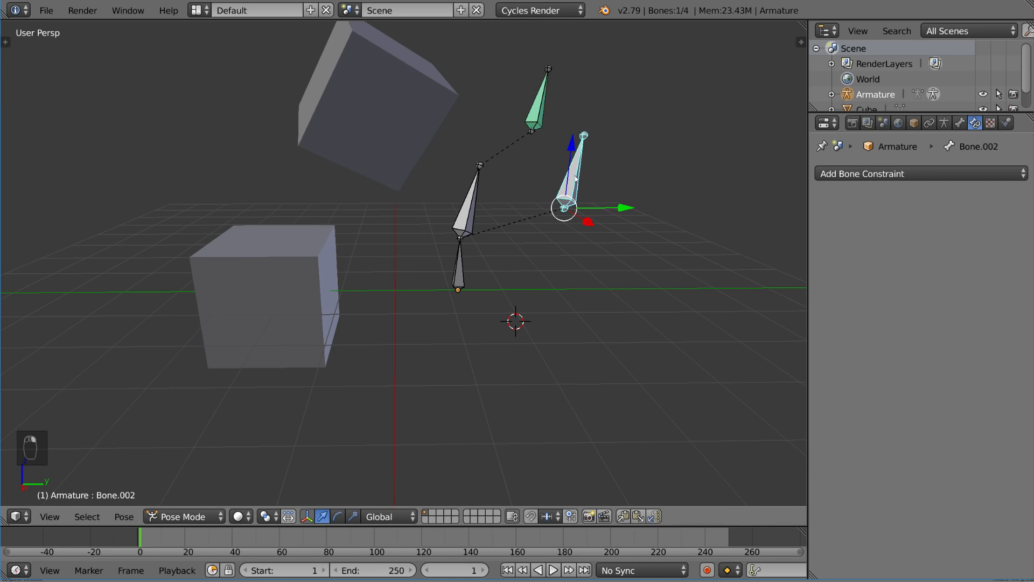
{"action": "key", "text": "r"}
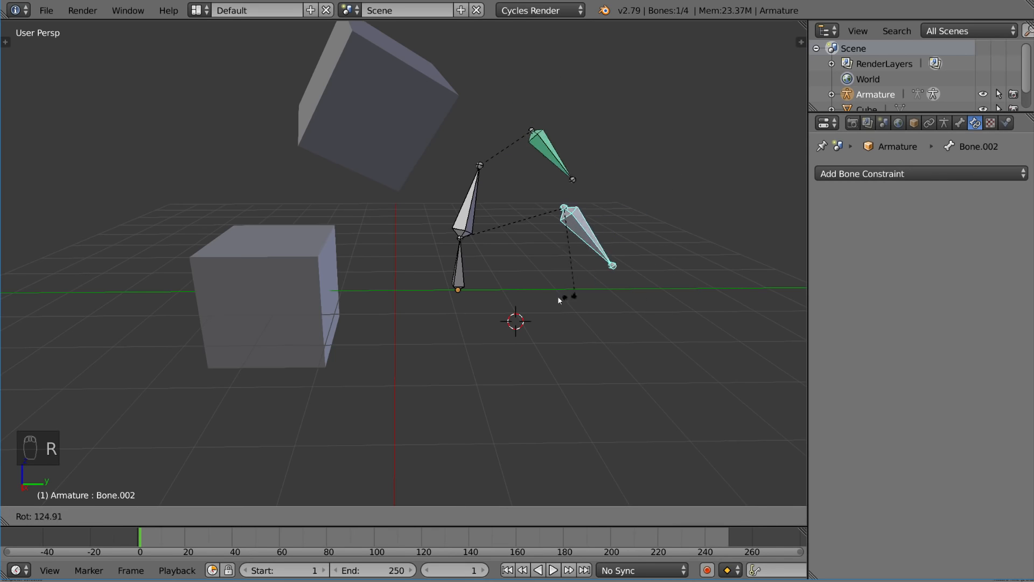
{"action": "key", "text": "Escape"}
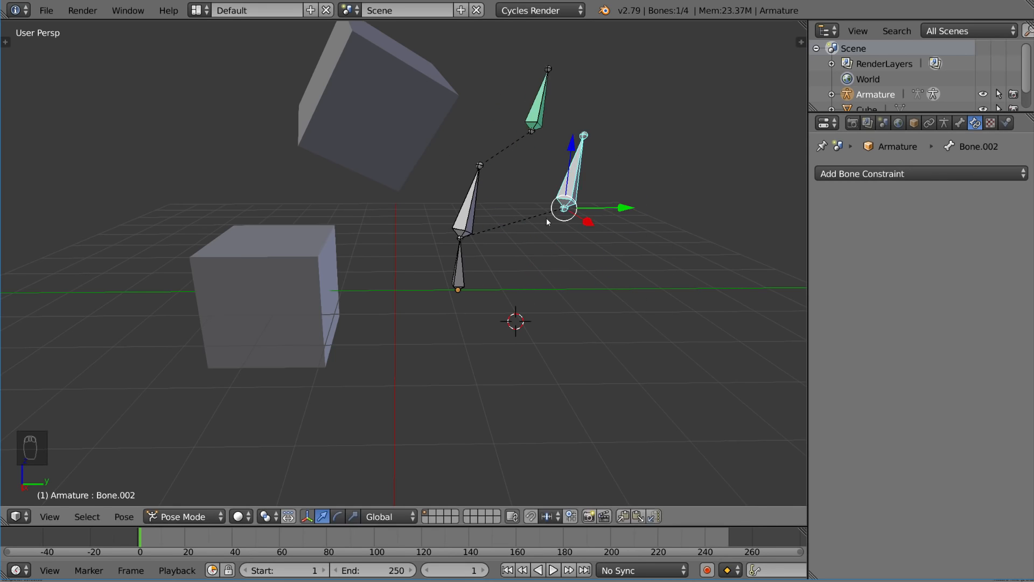
{"action": "key", "text": "r"}
{"action": "key", "text": "r"}
{"action": "right_click", "coordinate": [590, 257]}
{"action": "key", "text": "r"}
{"action": "key", "text": "r"}
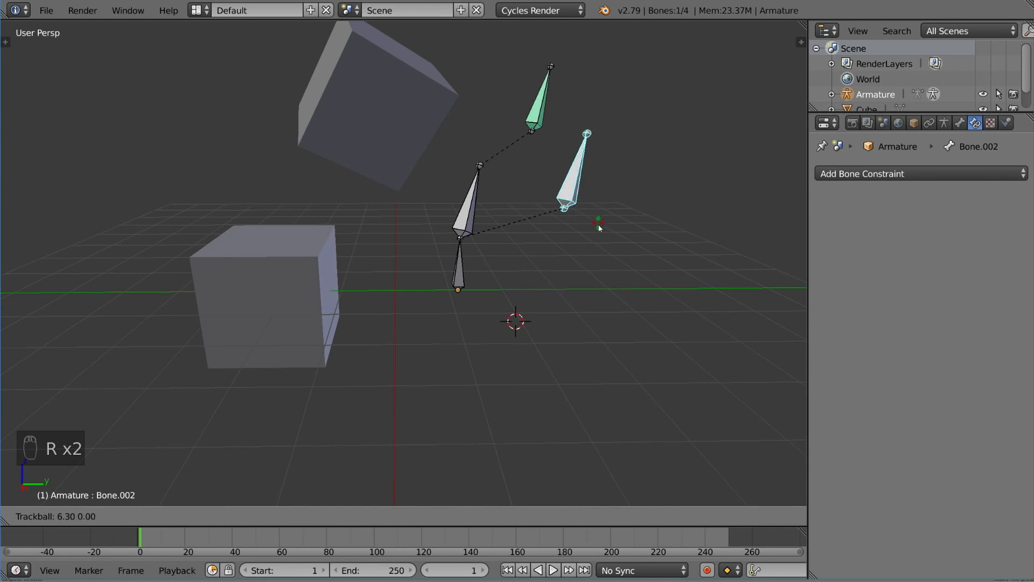
{"action": "right_click", "coordinate": [554, 144]}
Rotate Bone.001 to a new angle and back upright, then rotate Bone.003 to test
{"action": "right_click", "coordinate": [473, 193]}
{"action": "key", "text": "r"}
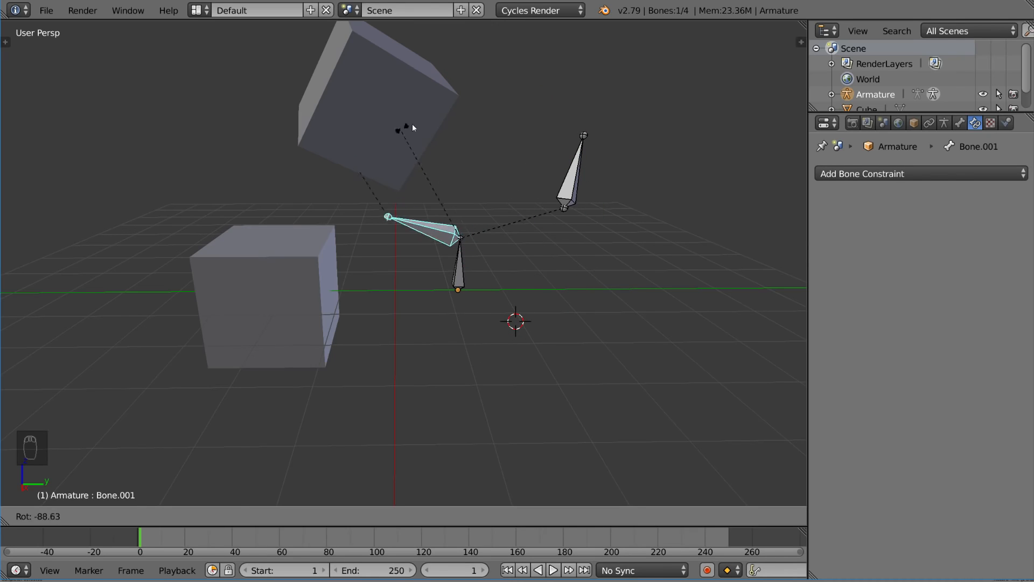
{"action": "left_click", "coordinate": [572, 309]}
{"action": "right_click", "coordinate": [582, 186]}
{"action": "key", "text": "r"}
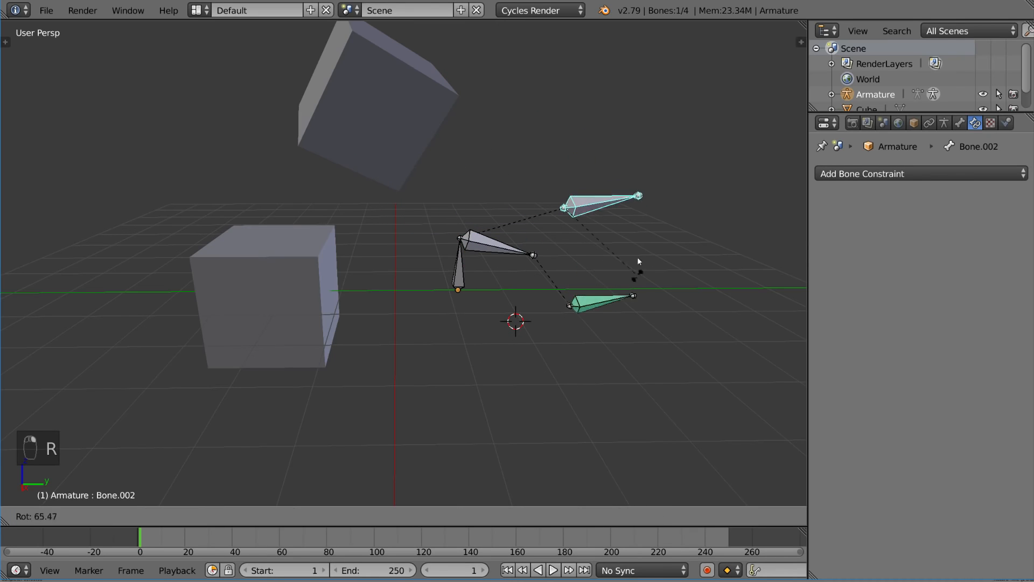
{"action": "right_click", "coordinate": [677, 218]}
{"action": "right_click", "coordinate": [496, 246]}
{"action": "key", "text": "r"}
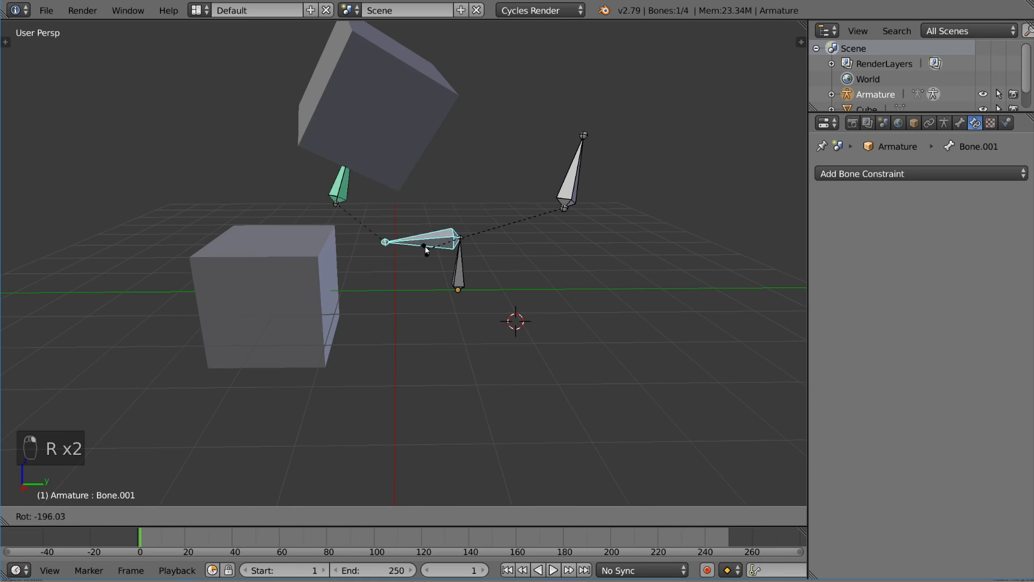
{"action": "left_click", "coordinate": [469, 154]}
{"action": "right_click", "coordinate": [573, 166]}
{"action": "key", "text": "r"}
{"action": "left_click", "coordinate": [717, 100]}
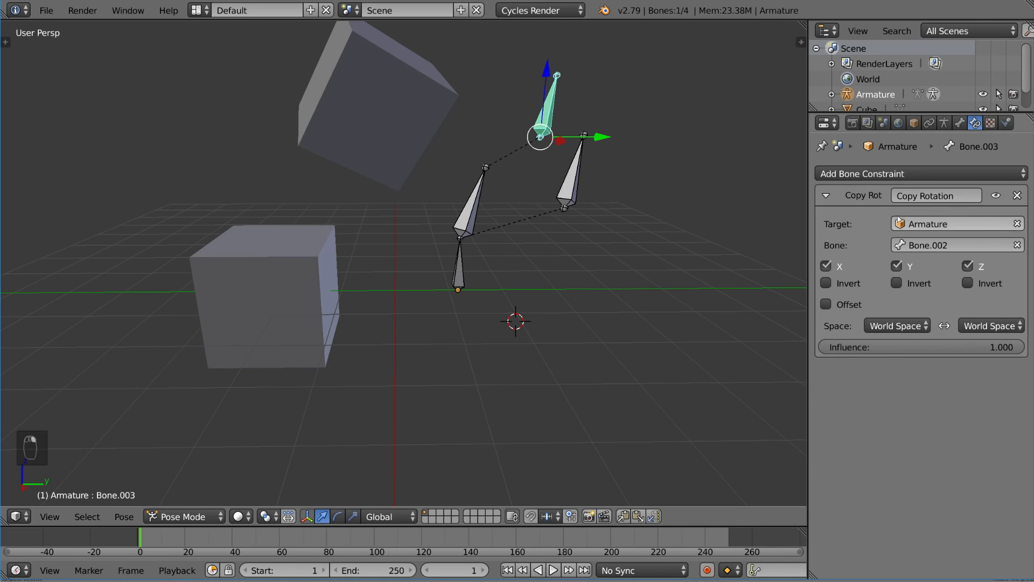
Add a Limit Location constraint to Bone.003 with minimum and maximum X, Y, Z limits at 0
{"action": "left_click", "coordinate": [931, 173]}
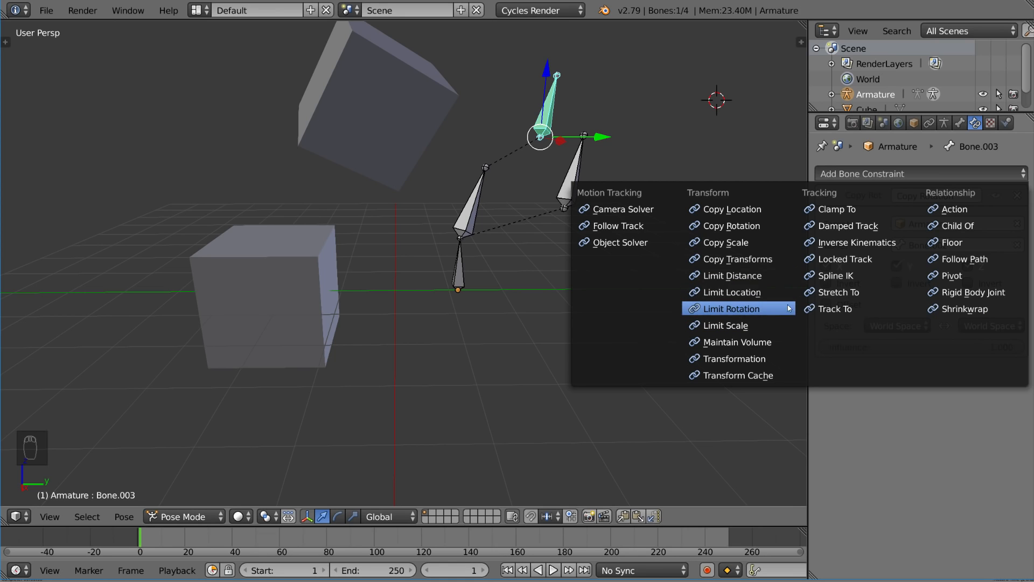
{"action": "left_click", "coordinate": [760, 293]}
{"action": "left_click", "coordinate": [861, 403]}
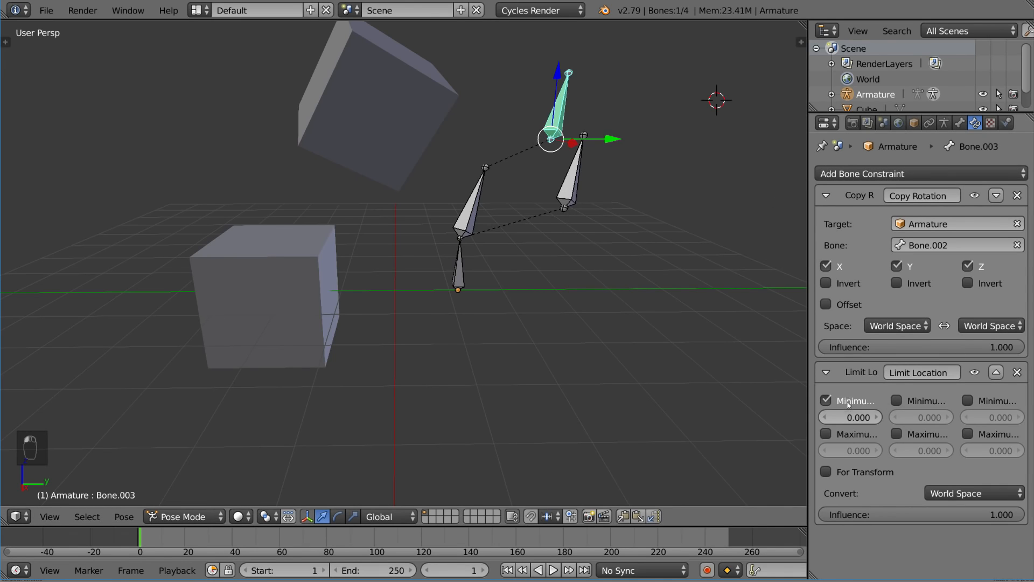
{"action": "left_click", "coordinate": [832, 434]}
{"action": "left_click", "coordinate": [902, 435]}
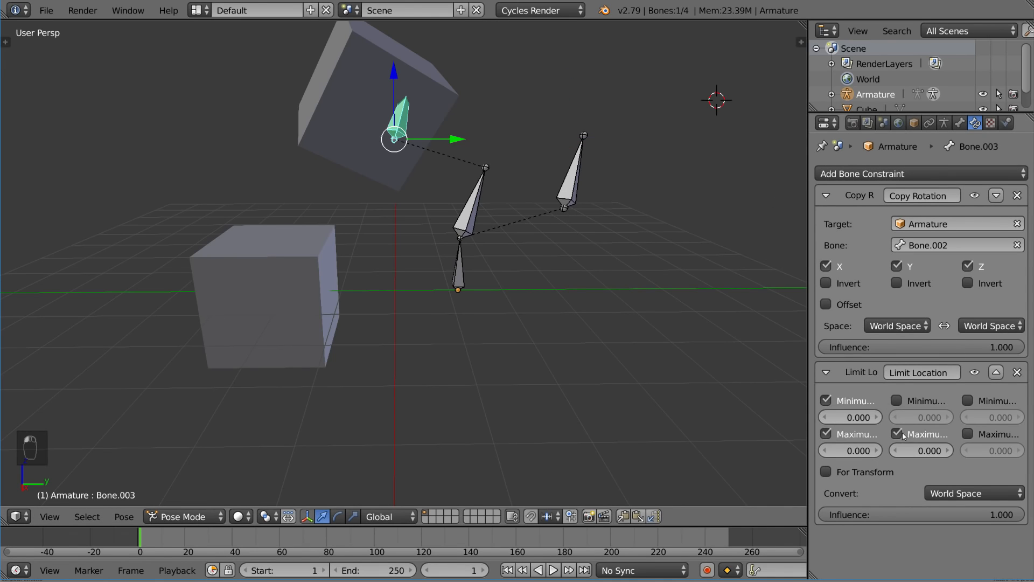
{"action": "left_click", "coordinate": [968, 401]}
{"action": "left_click", "coordinate": [968, 434]}
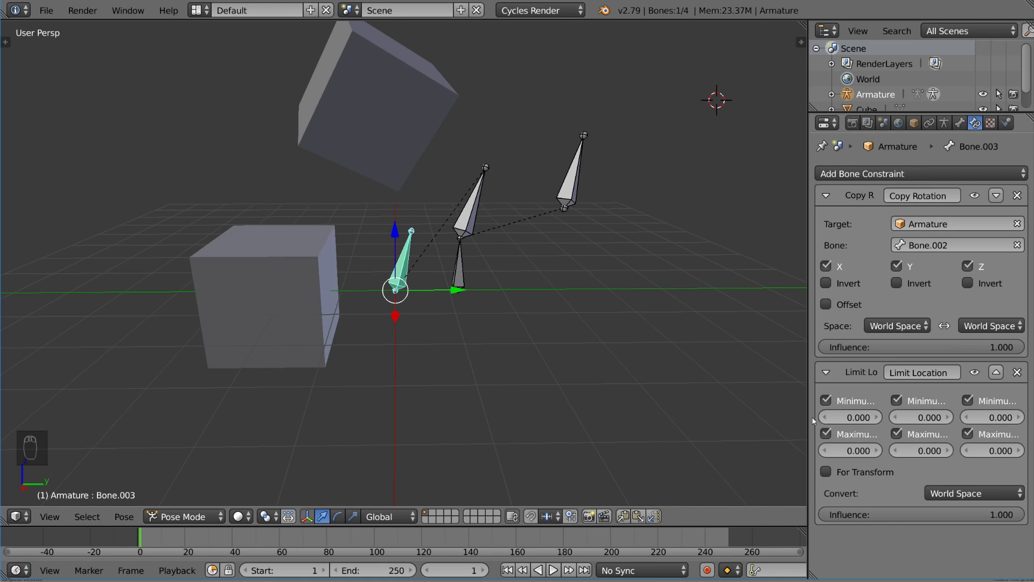
{"action": "left_click_drag", "start_coordinate": [808, 416], "coordinate": [771, 421]}
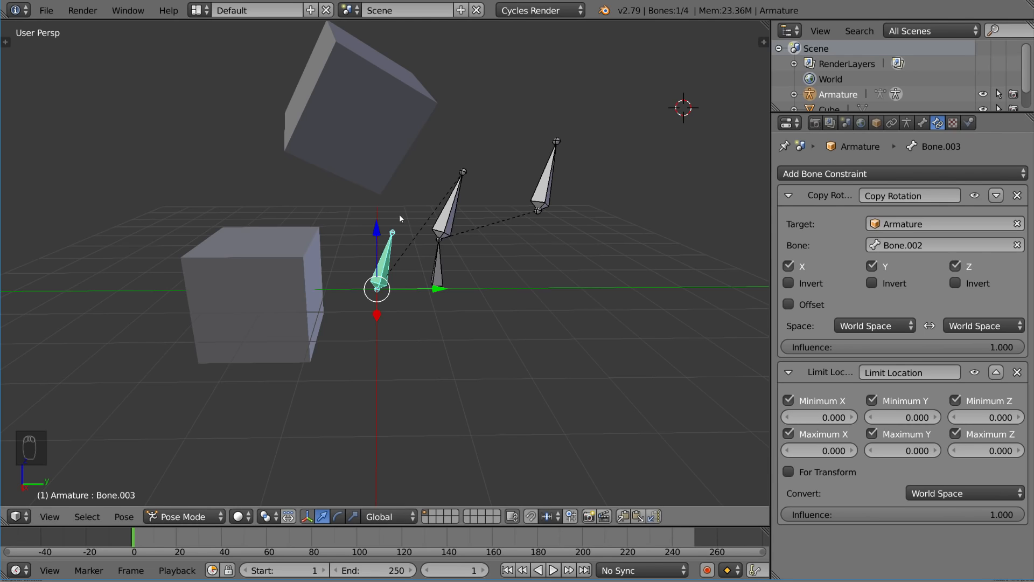
Rotate Bone.002 upward and Bone.001 to a new angle to test, then reselect Bone.003
{"action": "right_click", "coordinate": [546, 198]}
{"action": "key", "text": "r"}
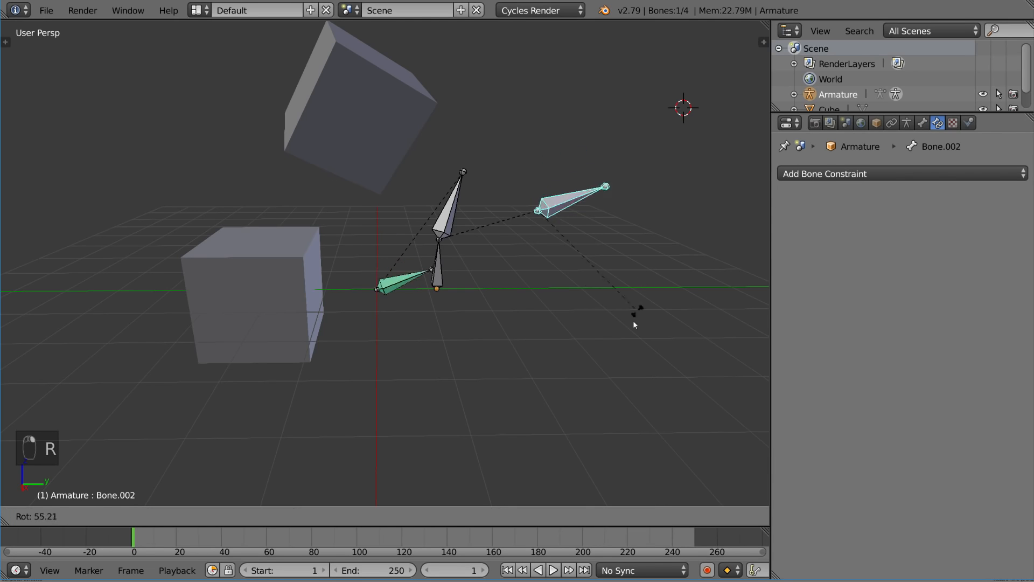
{"action": "left_click", "coordinate": [531, 125]}
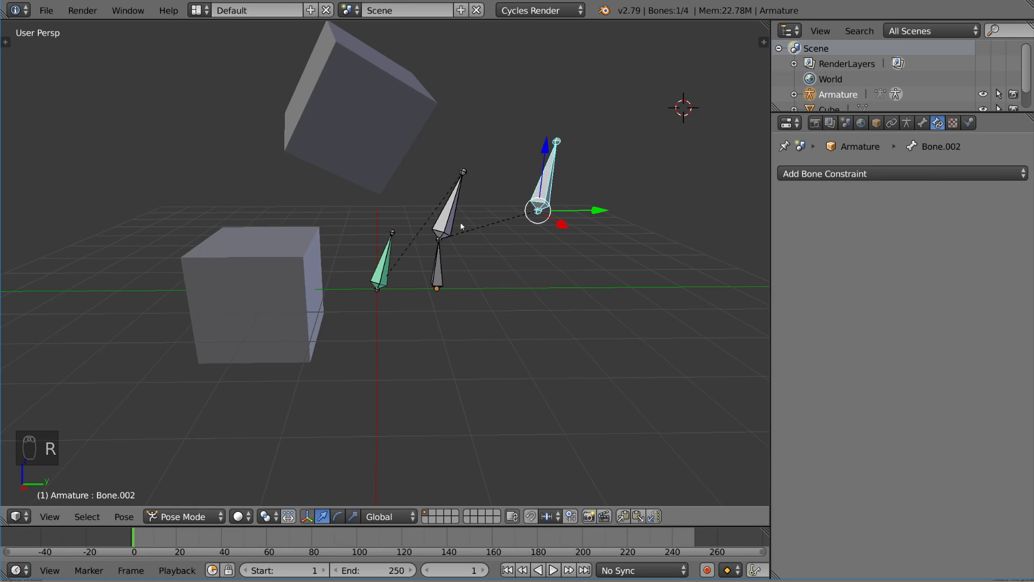
{"action": "right_click", "coordinate": [455, 218]}
{"action": "key", "text": "r"}
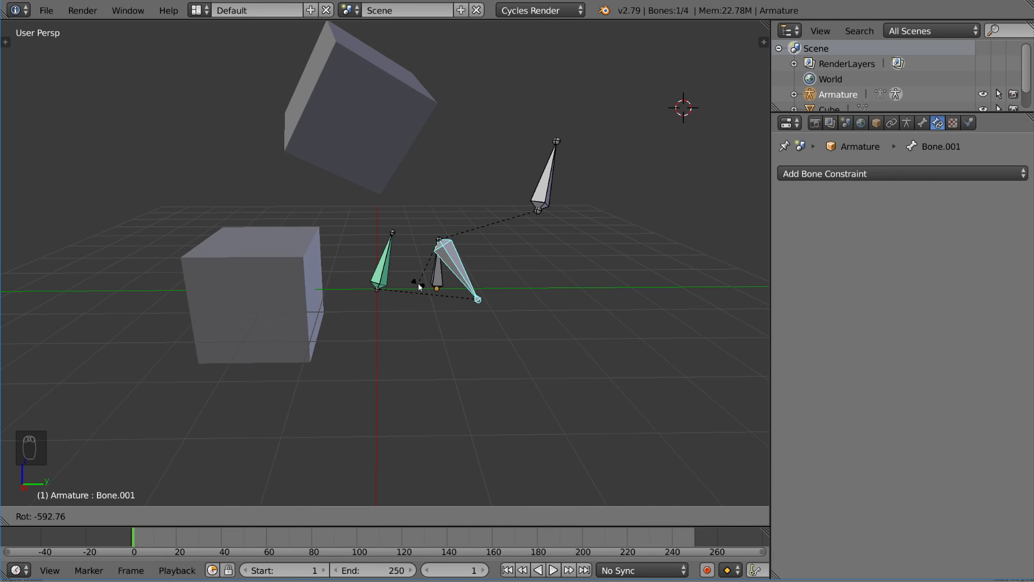
{"action": "left_click", "coordinate": [439, 285]}
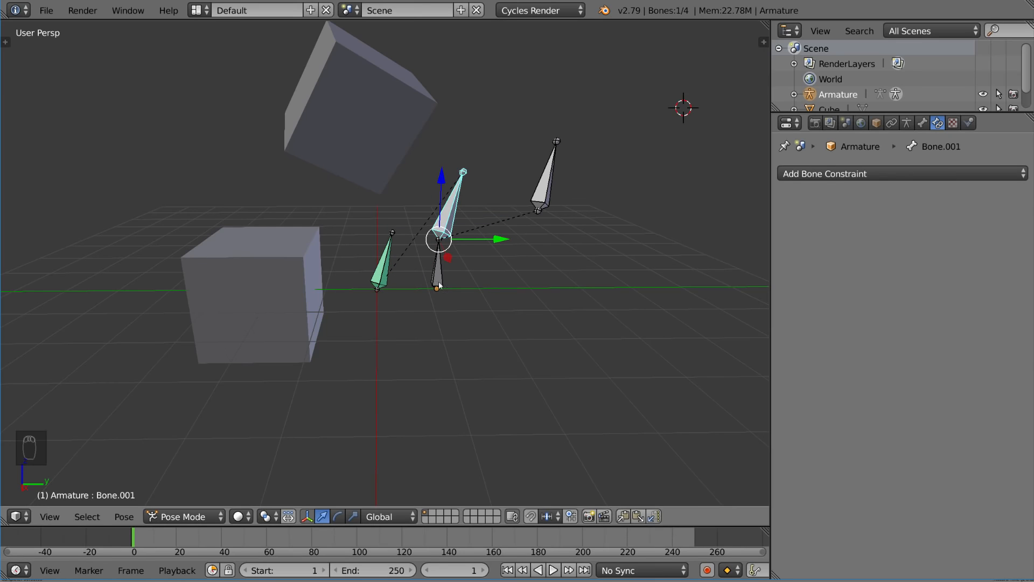
{"action": "right_click", "coordinate": [394, 281]}
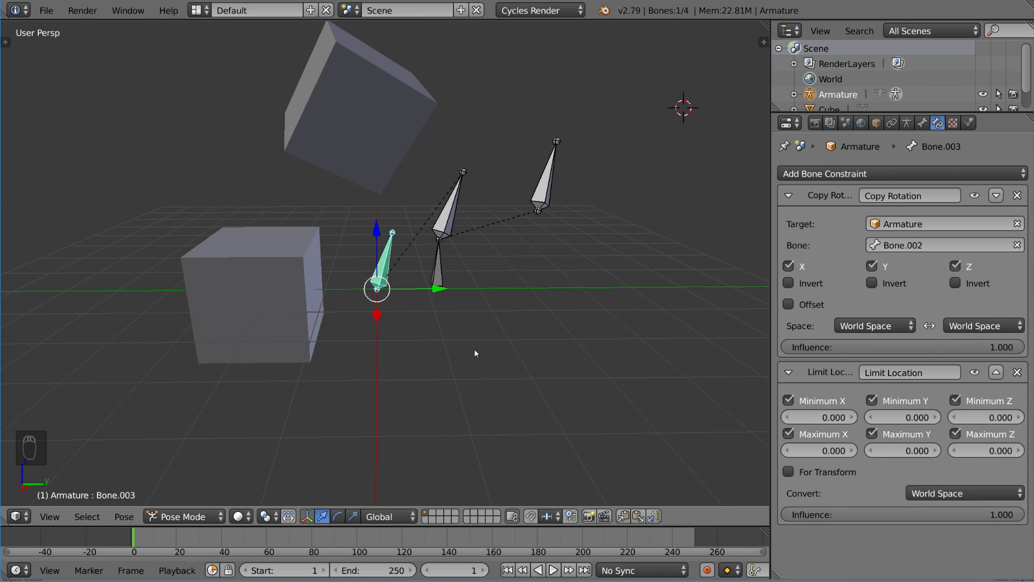
Enter Limit Location maximum X as 100 and maximum Y as 5
{"action": "left_click", "coordinate": [842, 450]}
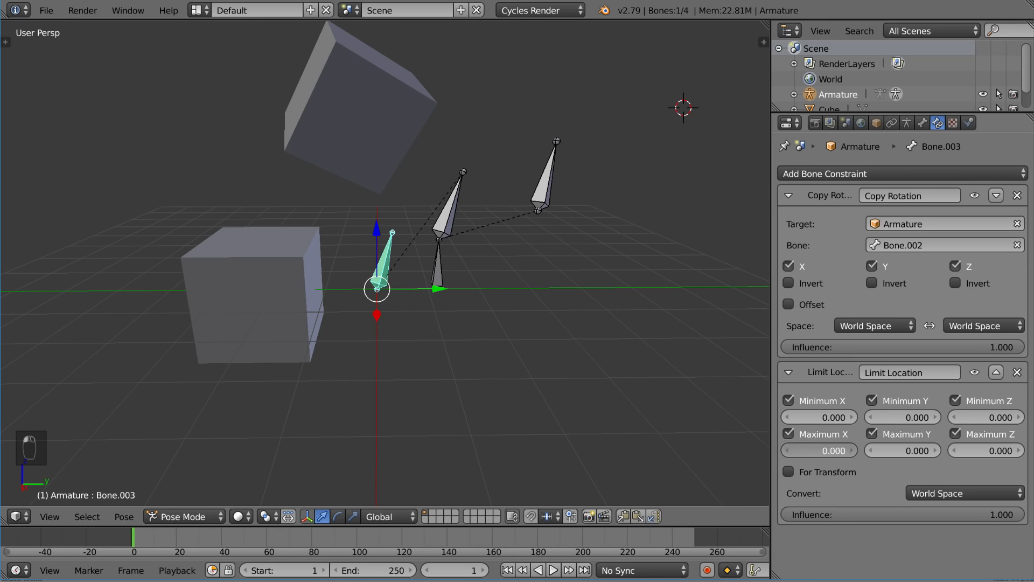
{"action": "left_click_drag", "start_coordinate": [826, 451], "coordinate": [851, 451]}
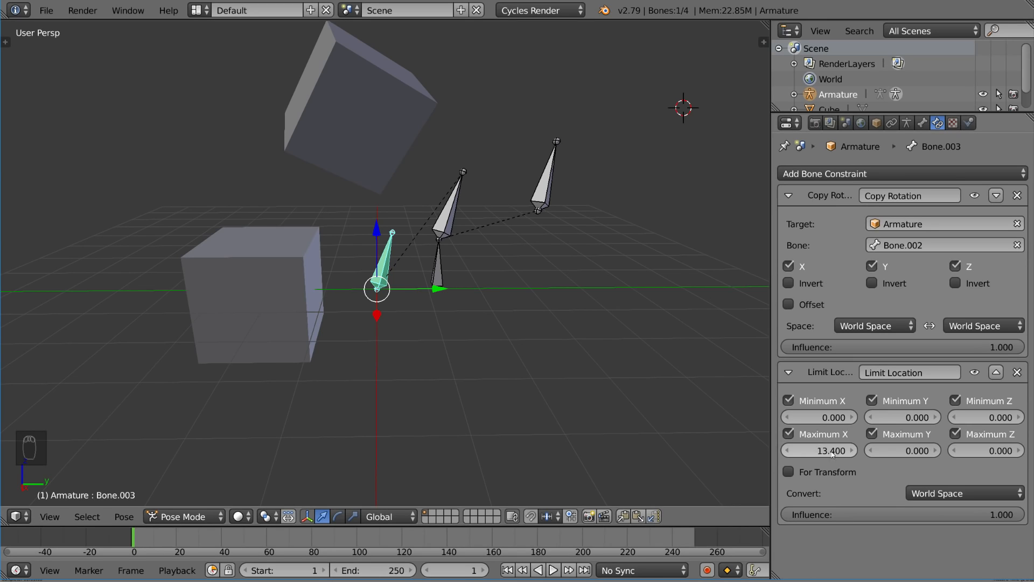
{"action": "left_click", "coordinate": [826, 451]}
{"action": "type", "text": "100"}
{"action": "key", "text": "Return"}
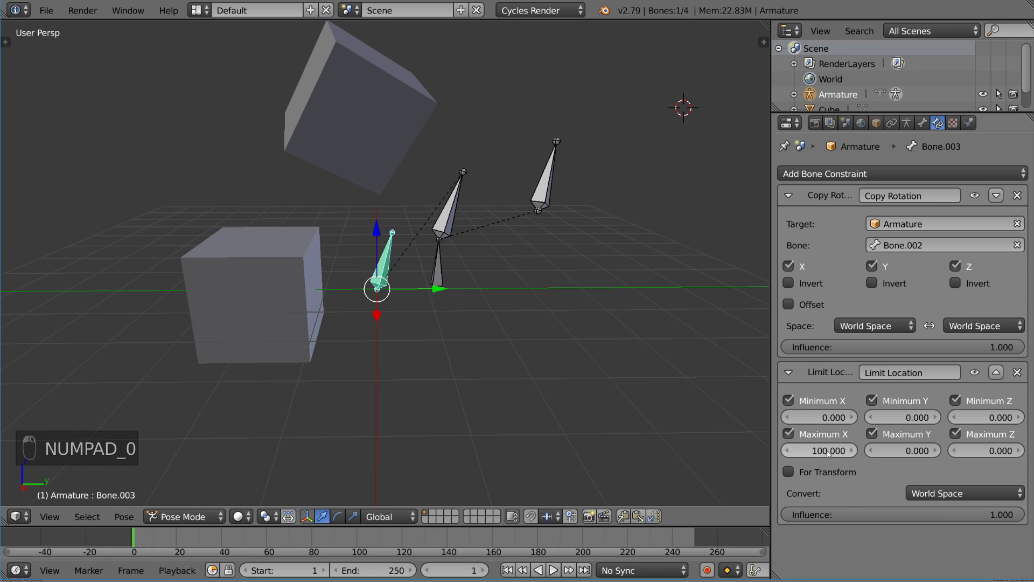
{"action": "left_click", "coordinate": [873, 449]}
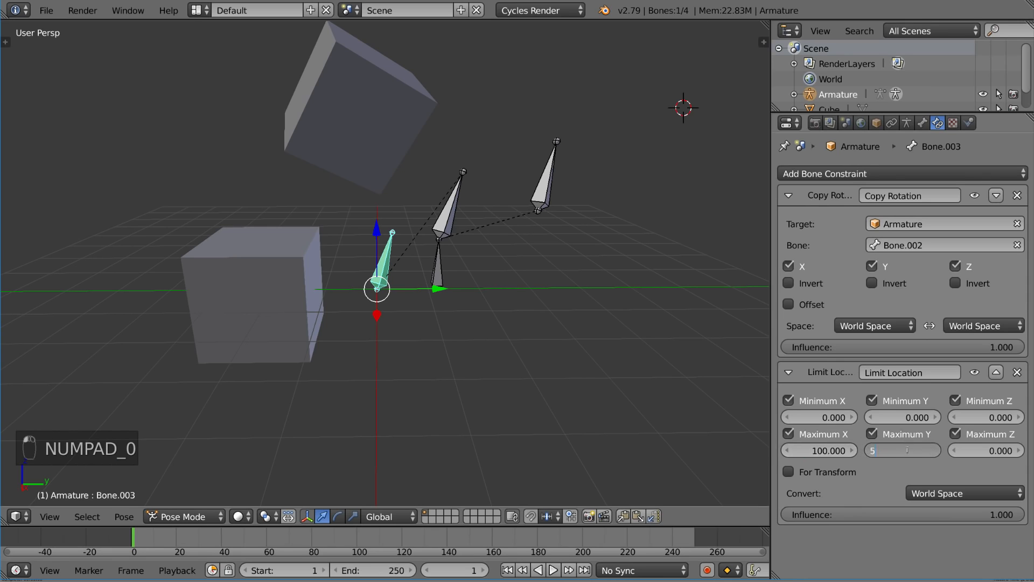
{"action": "type", "text": "5"}
{"action": "key", "text": "Return"}
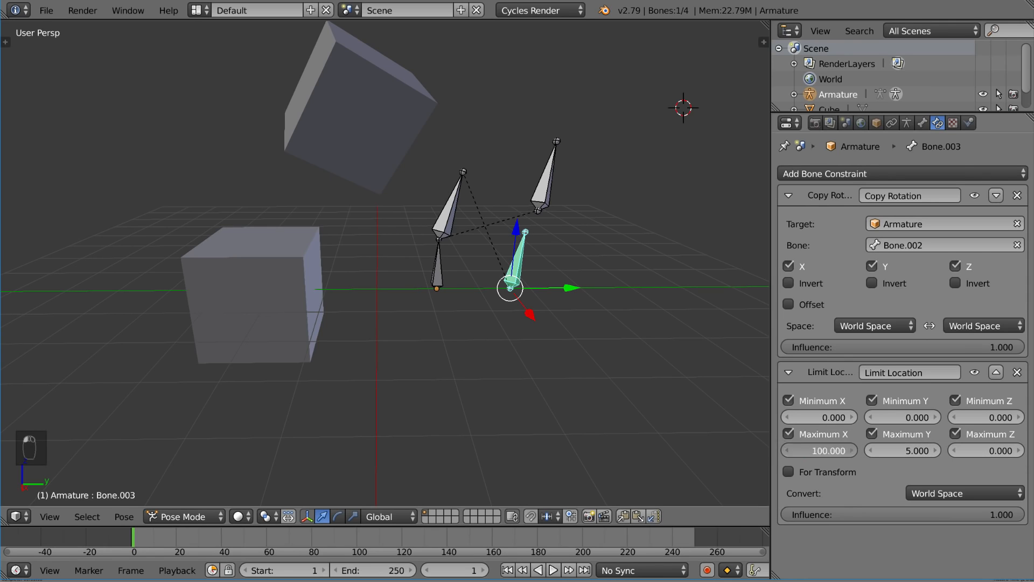
Correct maximum X to 1 and set maximum Z to 1
{"action": "type", "text": "1"}
{"action": "key", "text": "Return"}
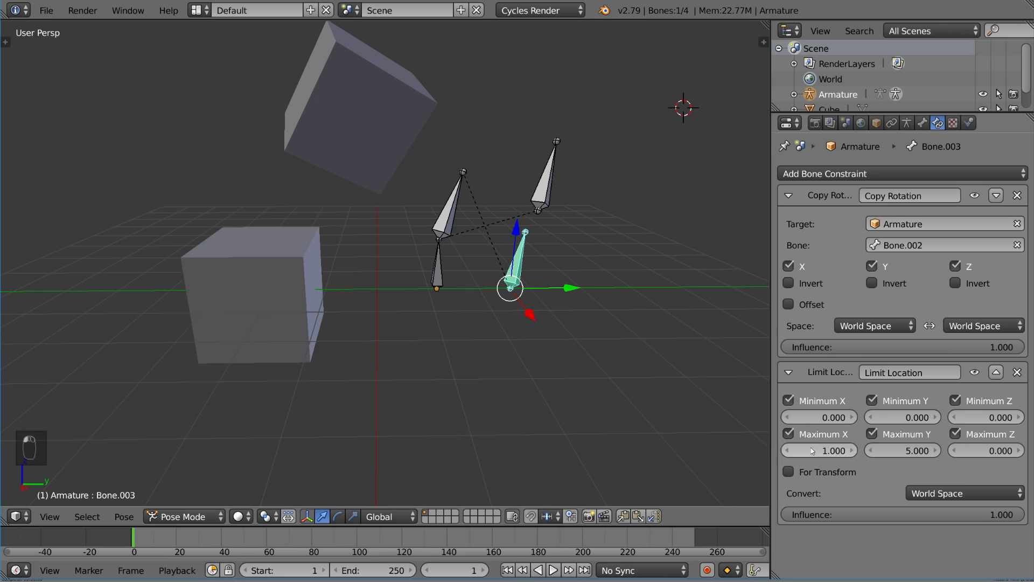
{"action": "left_click", "coordinate": [979, 449]}
{"action": "type", "text": "1"}
{"action": "key", "text": "Return"}
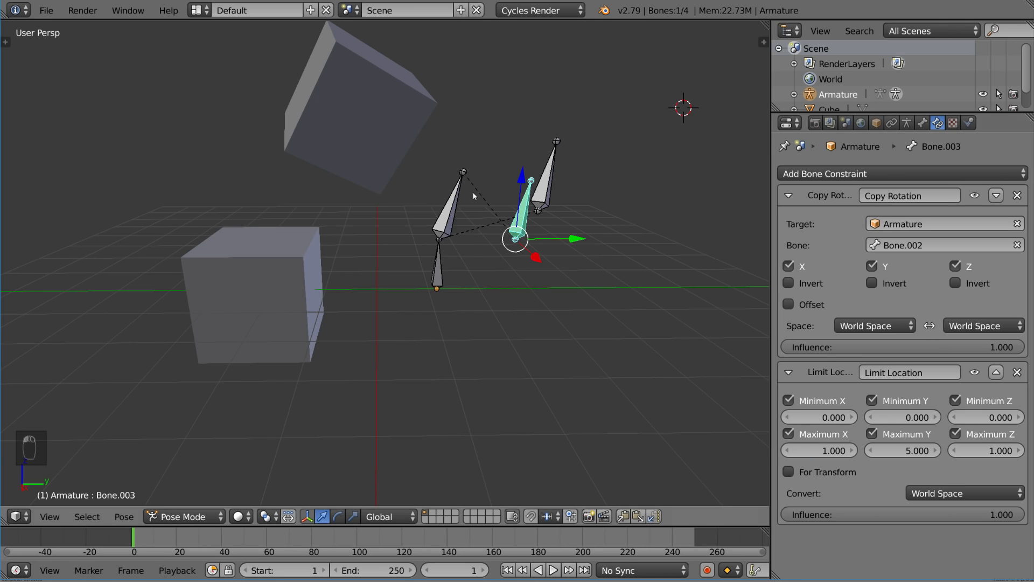
Test-rotate Bone.001, cancel it, and reselect Bone.003
{"action": "right_click", "coordinate": [454, 205]}
{"action": "key", "text": "r"}
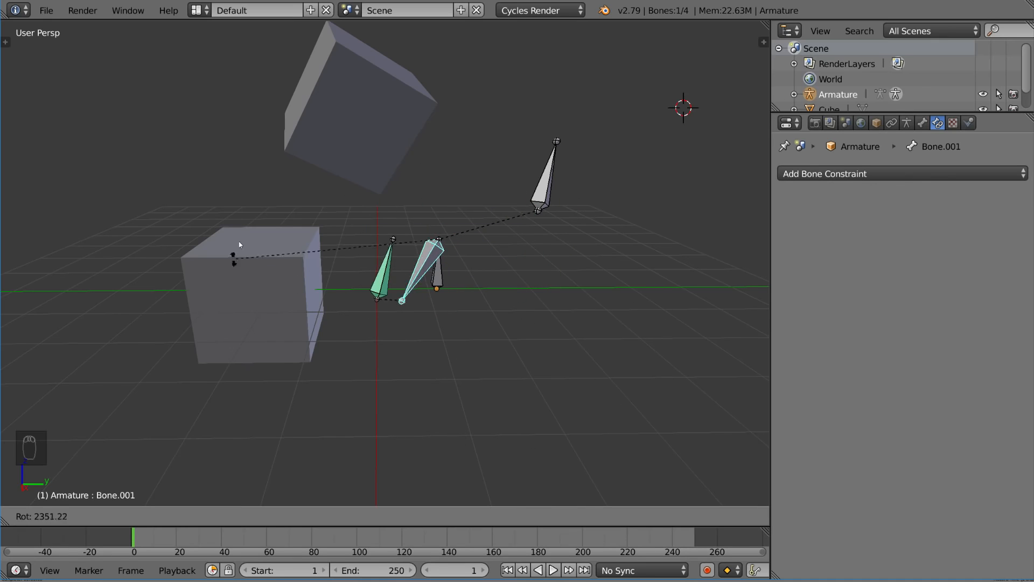
{"action": "right_click", "coordinate": [538, 372]}
{"action": "right_click", "coordinate": [521, 221]}
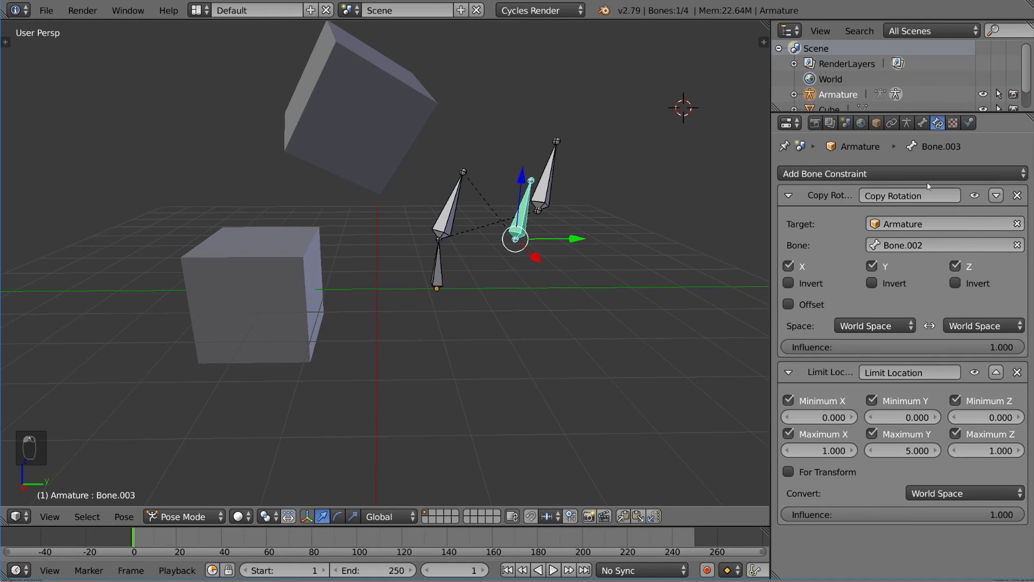
{"action": "left_click", "coordinate": [901, 171]}
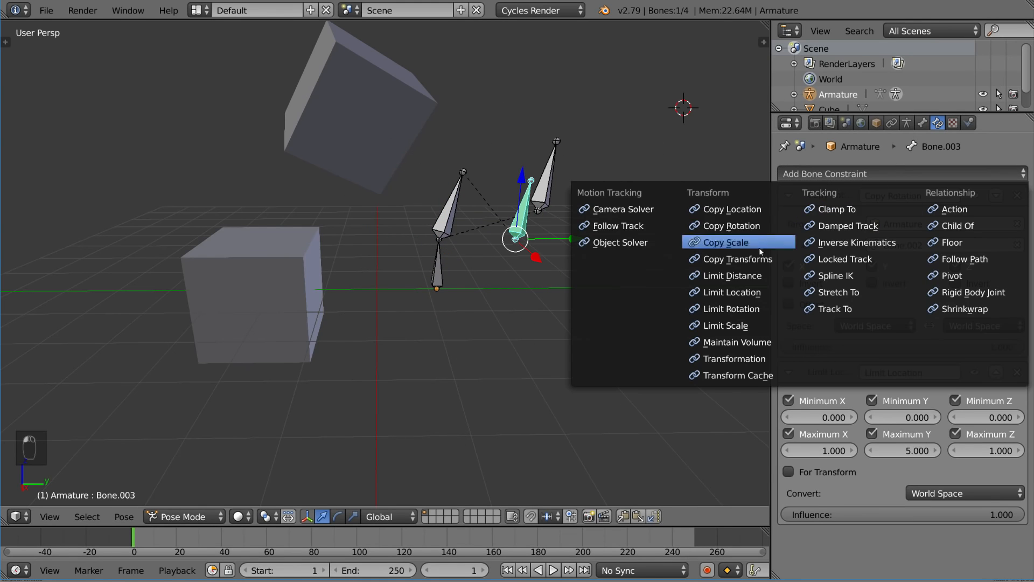
Add a Limit Rotation constraint, delete Limit Location, and enable Limit X
{"action": "left_click", "coordinate": [764, 305]}
{"action": "scroll", "coordinate": [999, 320], "scroll_direction": "down", "scroll_amount": 1}
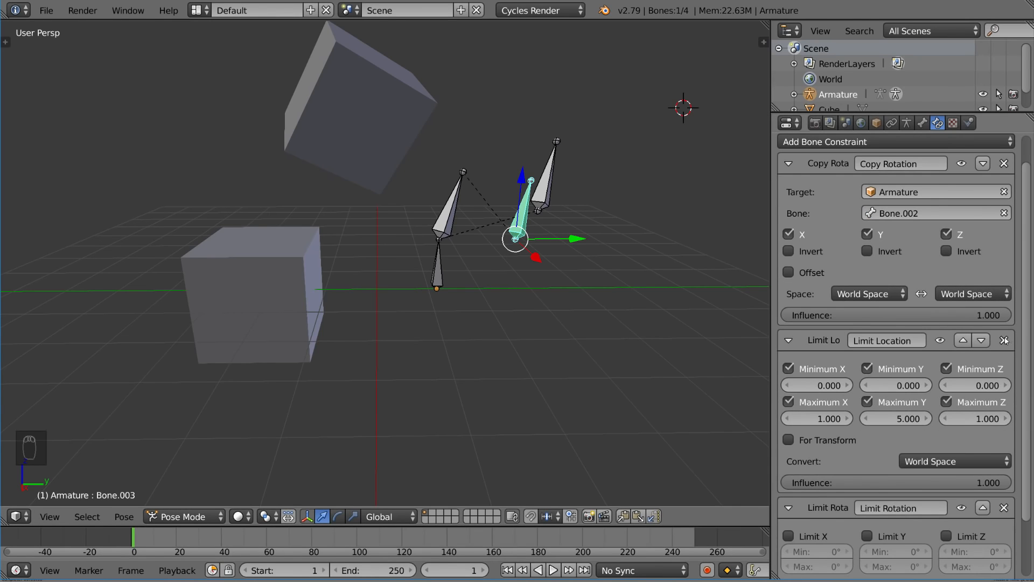
{"action": "left_click", "coordinate": [1004, 340]}
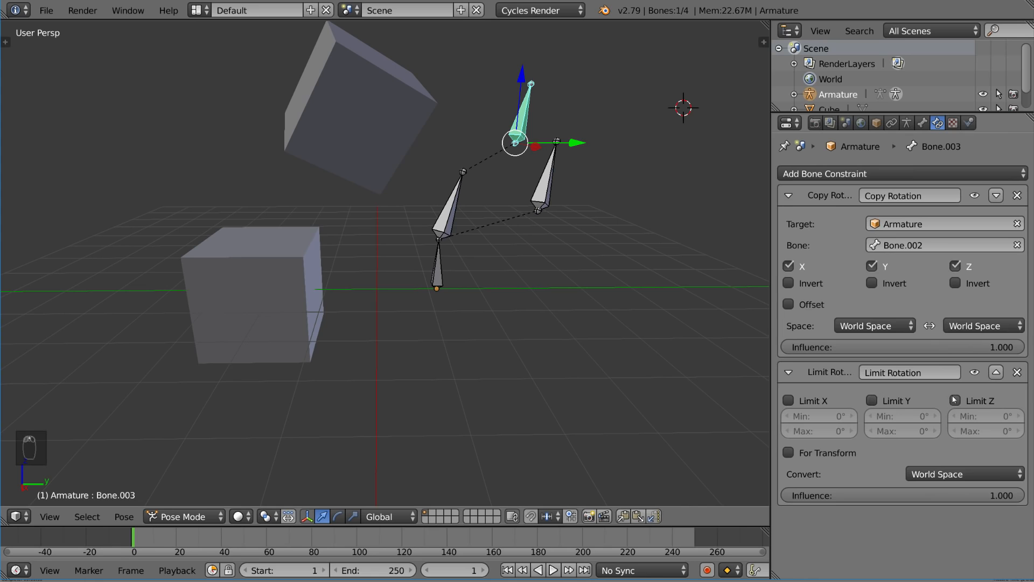
{"action": "left_click", "coordinate": [791, 401]}
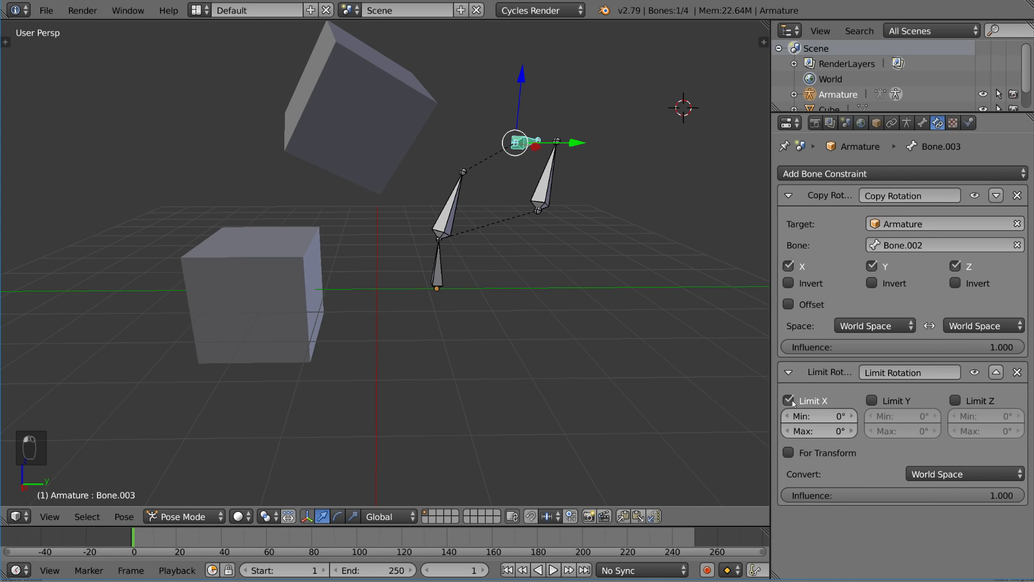
Trackball-rotate Bone.002 as a test, then reselect Bone.003
{"action": "right_click", "coordinate": [543, 187]}
{"action": "key", "text": "r"}
{"action": "right_click", "coordinate": [610, 226]}
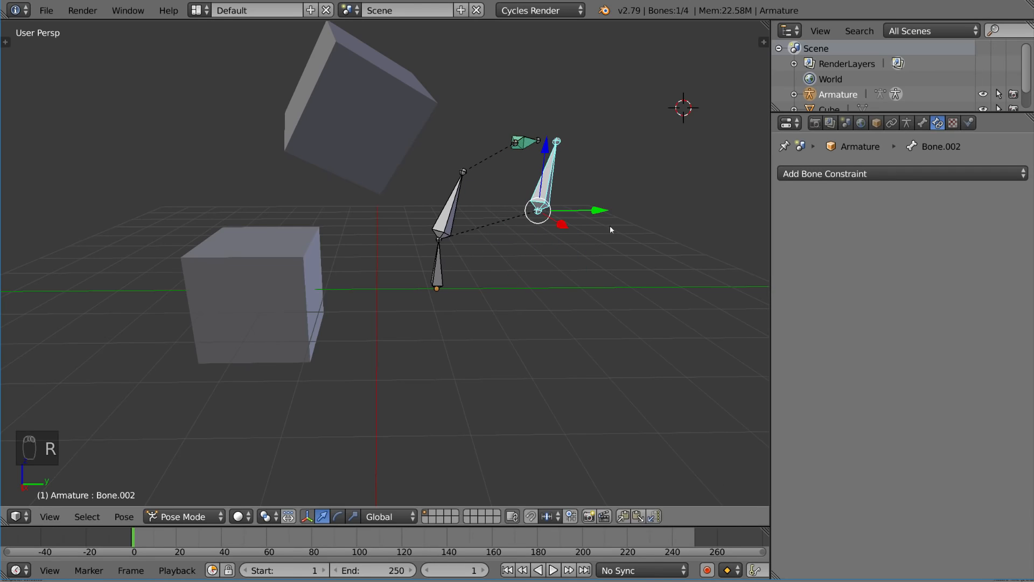
{"action": "key", "text": "r"}
{"action": "key", "text": "r"}
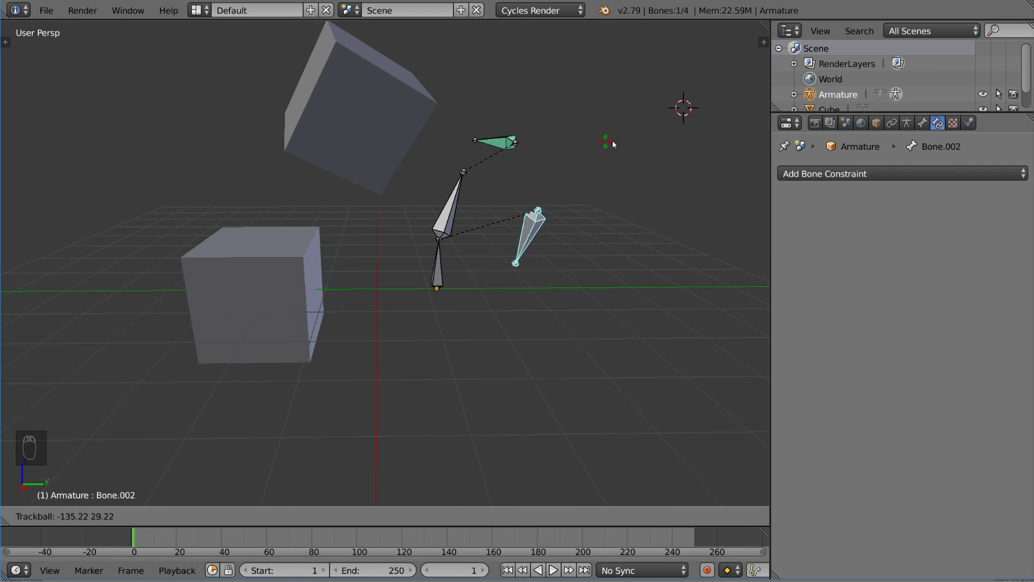
{"action": "left_click", "coordinate": [641, 276]}
{"action": "right_click", "coordinate": [498, 142]}
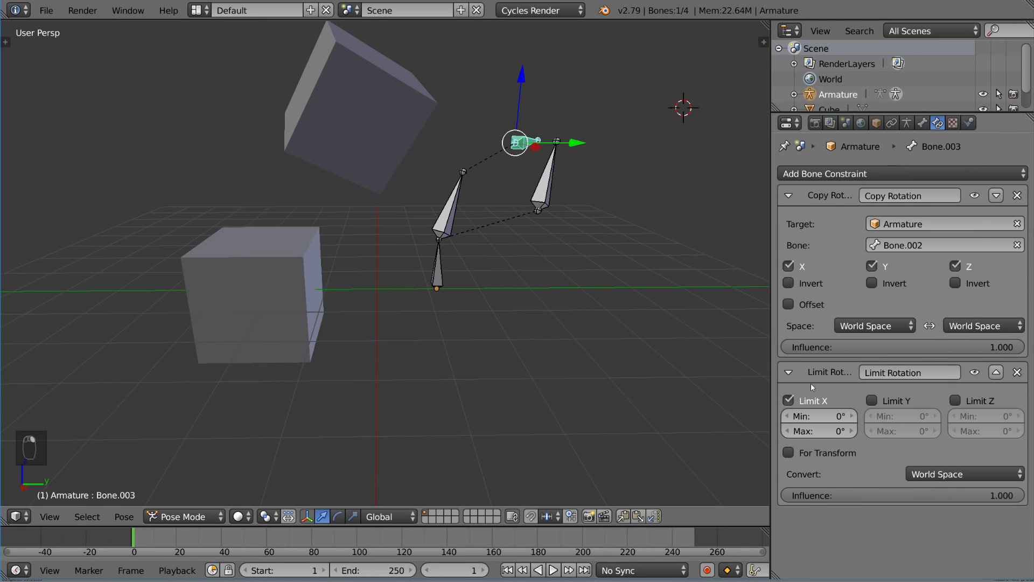
Set the maximum X rotation limit to 30° and begin a test rotation of Bone.002
{"action": "left_click_drag", "start_coordinate": [824, 431], "coordinate": [828, 431]}
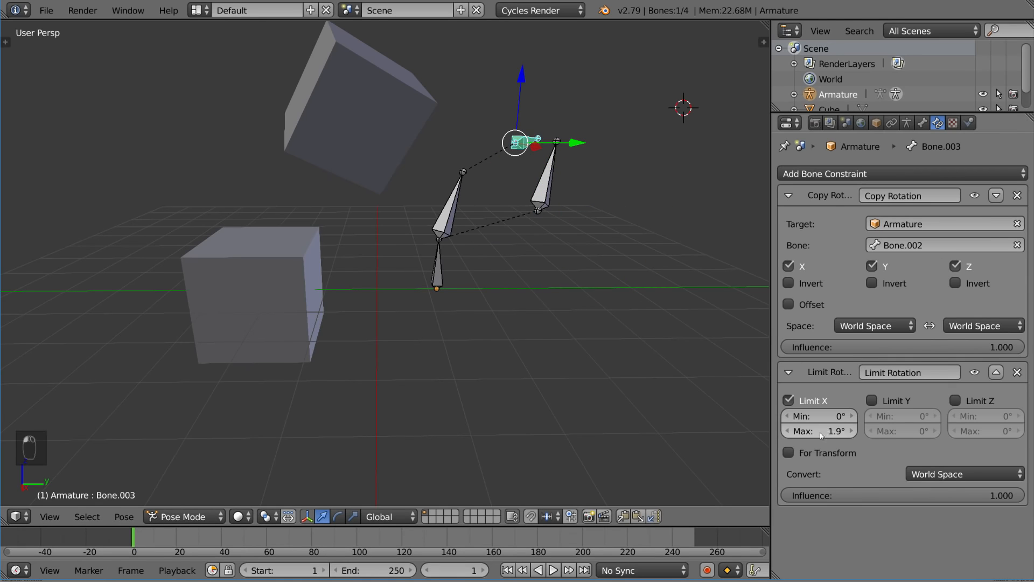
{"action": "left_click", "coordinate": [827, 432]}
{"action": "type", "text": "30"}
{"action": "key", "text": "Return"}
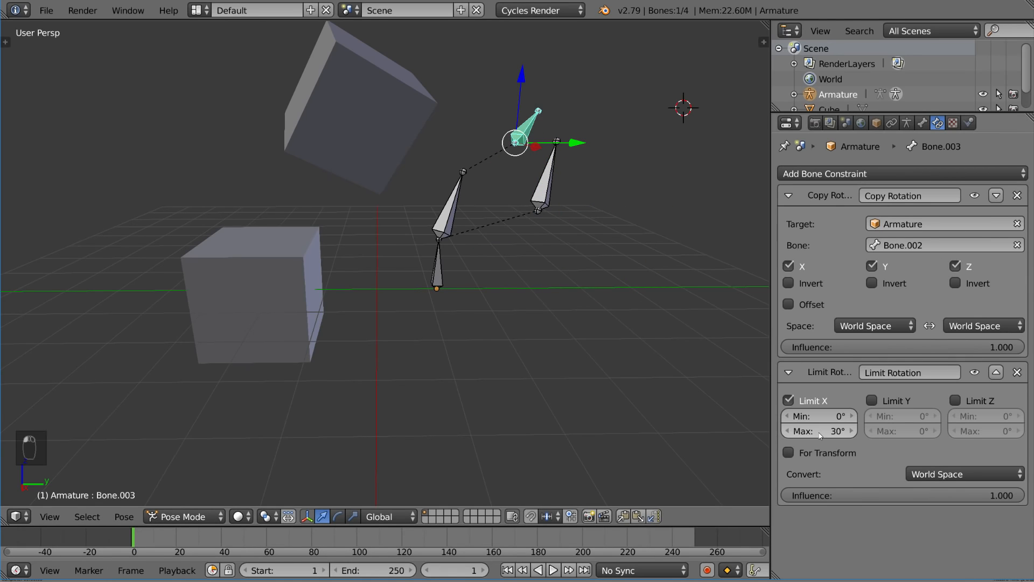
{"action": "right_click", "coordinate": [551, 188]}
{"action": "key", "text": "r"}
{"action": "key", "text": "r"}
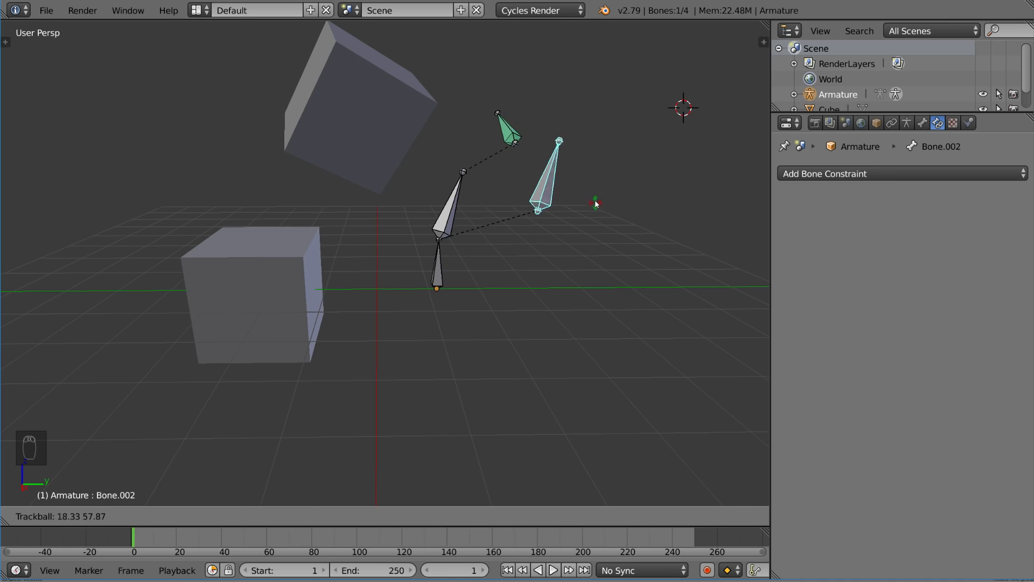
Cancel the test rotation and set Bone.003's Limit Rotation conversion space to Local Space
{"action": "key", "text": "Escape"}
{"action": "right_click", "coordinate": [518, 141]}
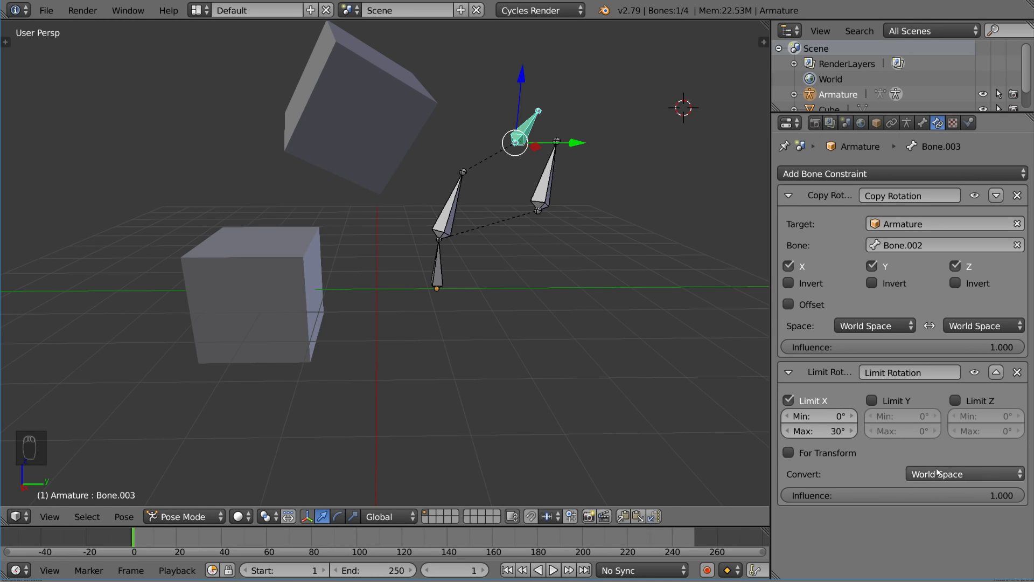
{"action": "left_click", "coordinate": [920, 480]}
{"action": "left_click", "coordinate": [947, 408]}
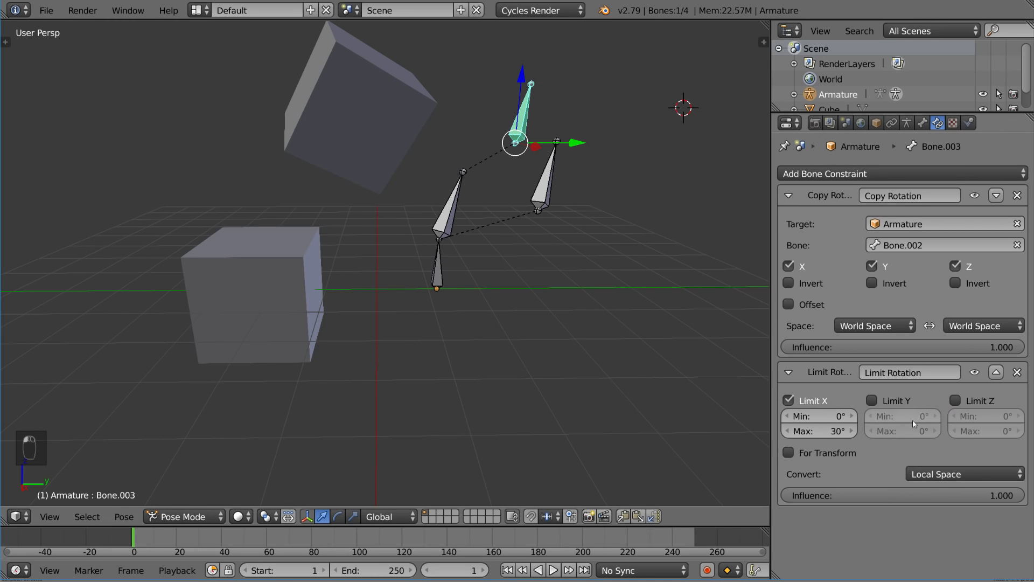
Try trackball and X-axis rotations of Bone.002, cancelling each
{"action": "right_click", "coordinate": [545, 183]}
{"action": "key", "text": "r"}
{"action": "key", "text": "r"}
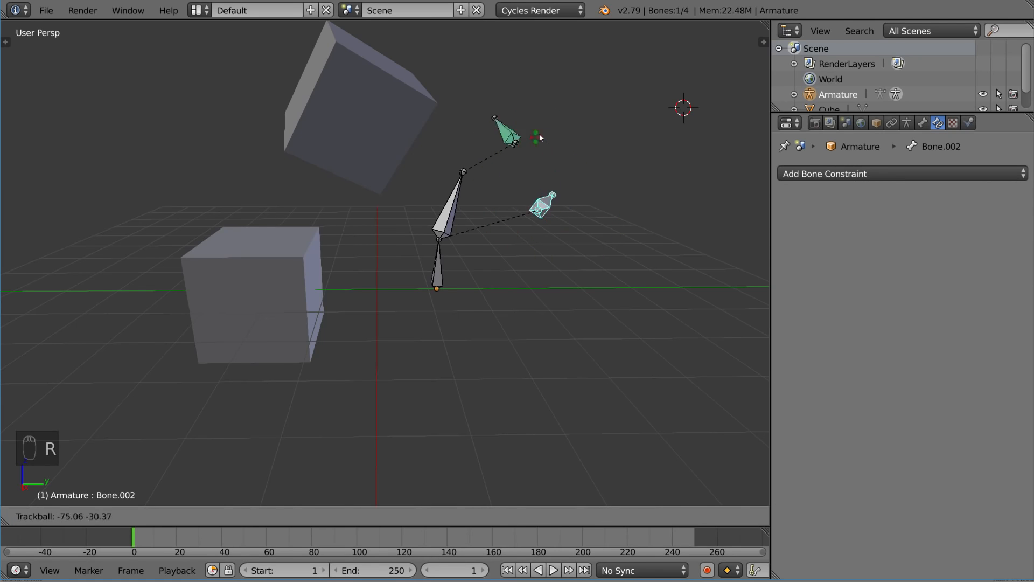
{"action": "right_click", "coordinate": [527, 127]}
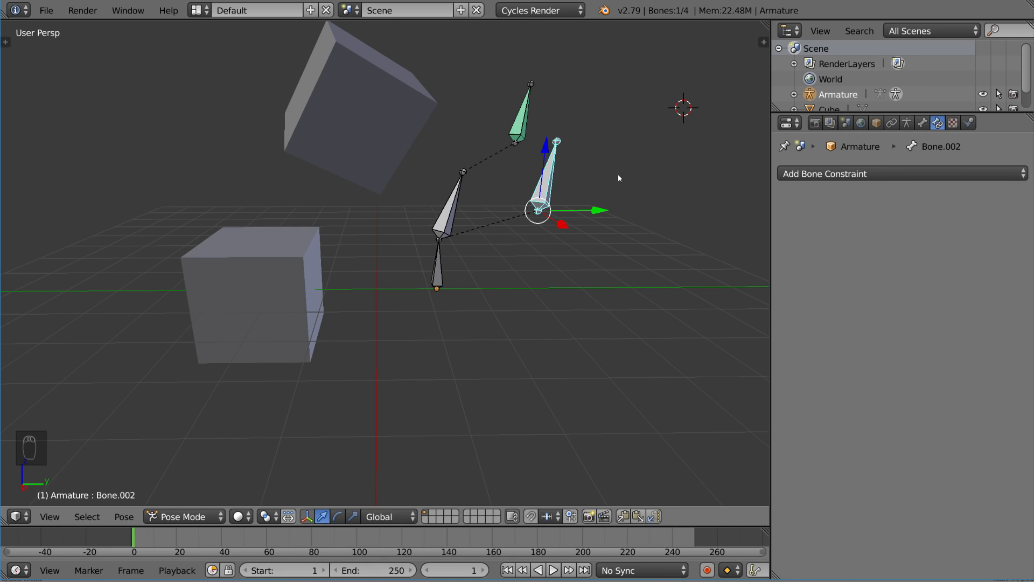
{"action": "key", "text": "r"}
{"action": "key", "text": "x"}
{"action": "key", "text": "x"}
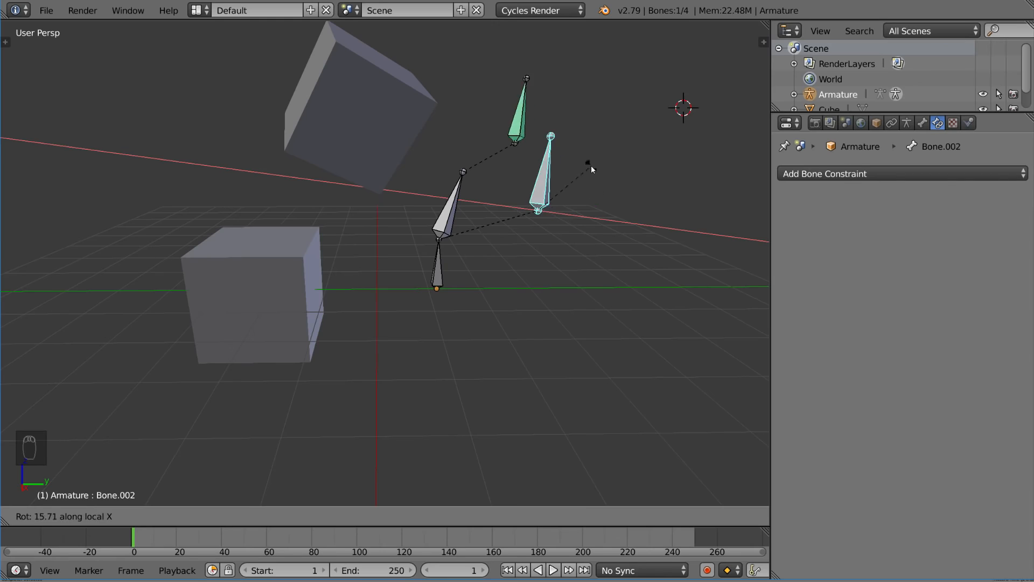
{"action": "right_click", "coordinate": [591, 166]}
Rotate Bone.002 about its local X axis and confirm it
{"action": "middle_click_drag", "start_coordinate": [595, 199], "coordinate": [520, 234]}
{"action": "key", "text": "r"}
{"action": "key", "text": "x"}
{"action": "key", "text": "x"}
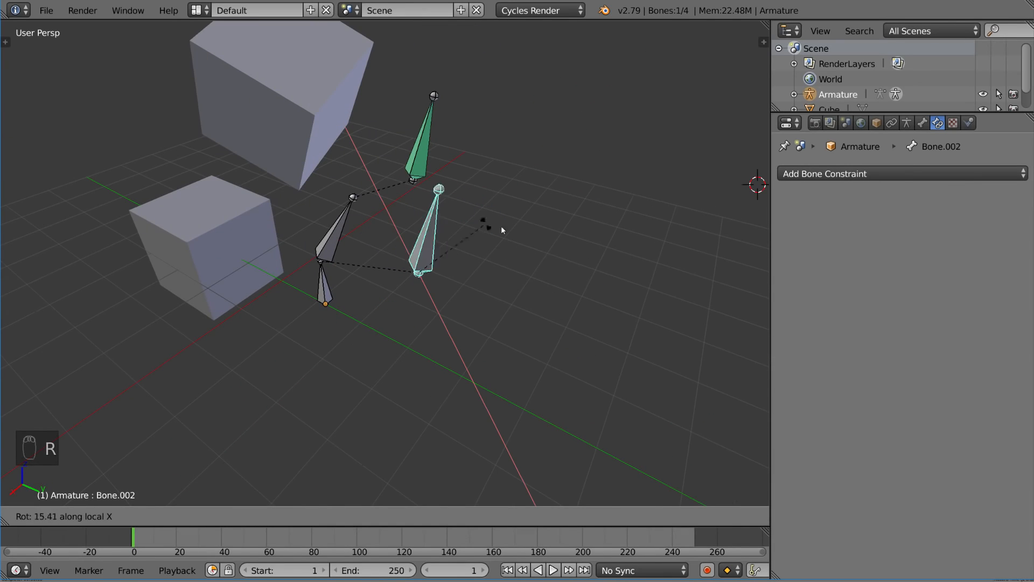
{"action": "left_click", "coordinate": [503, 263]}
{"action": "left_click", "coordinate": [399, 516]}
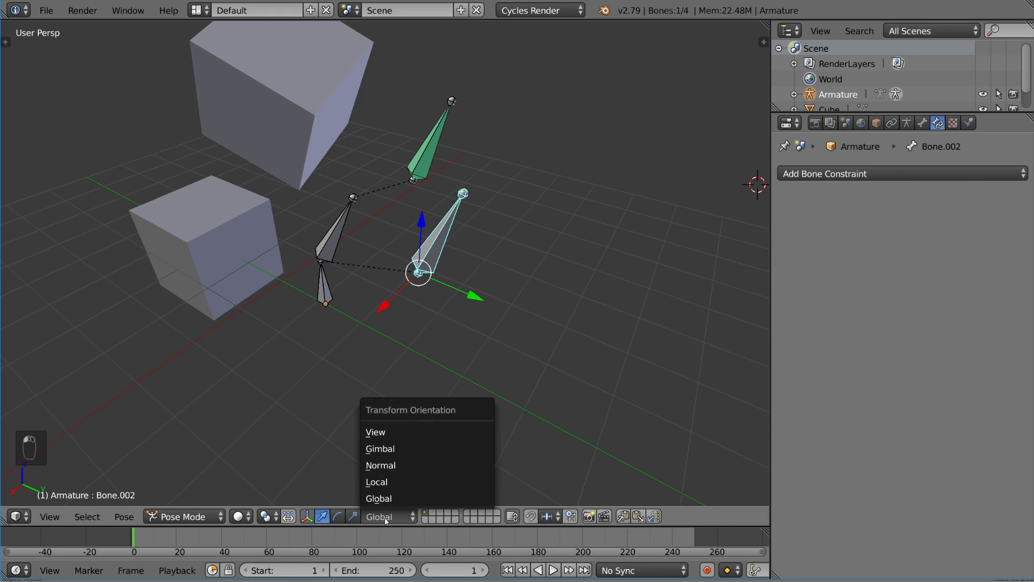
Switch transform orientation to Local, rotate Bone.002 about local X, and select Bone.003
{"action": "left_click", "coordinate": [424, 480]}
{"action": "middle_click_drag", "start_coordinate": [424, 459], "coordinate": [452, 286]}
{"action": "key", "text": "r"}
{"action": "key", "text": "x"}
{"action": "key", "text": "x"}
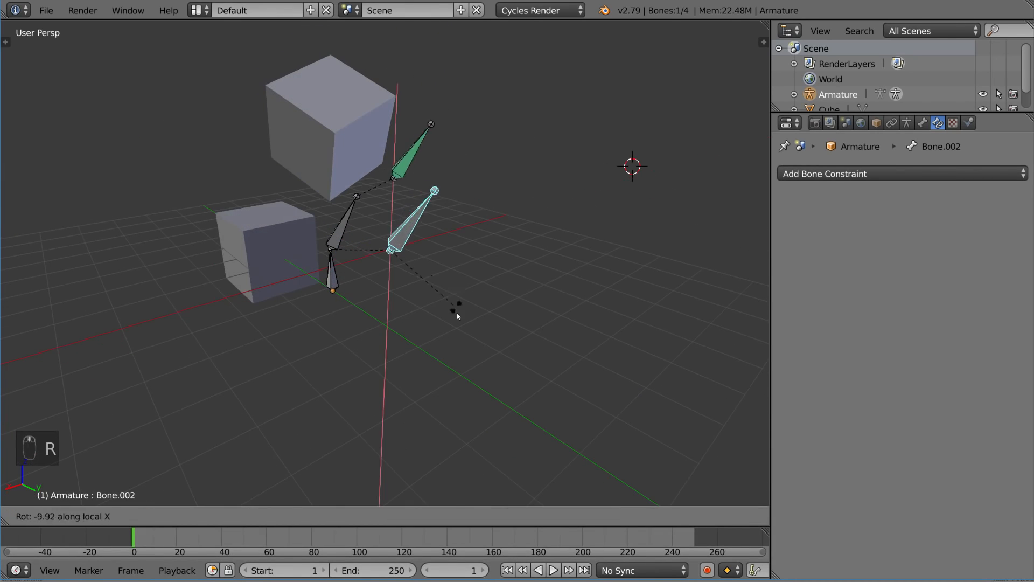
{"action": "left_click", "coordinate": [390, 219]}
{"action": "right_click", "coordinate": [412, 166]}
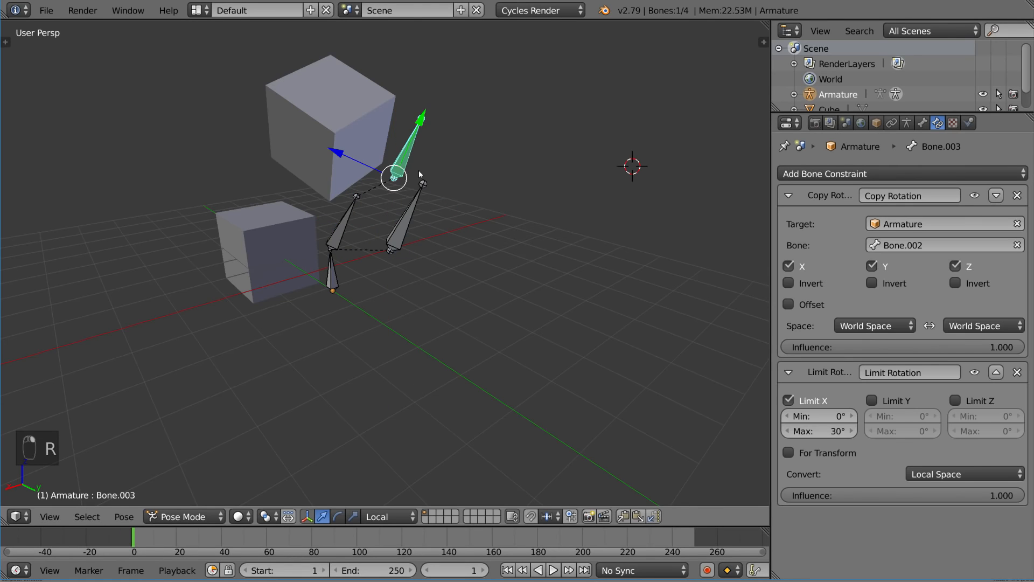
Try X-axis and trackball rotations of Bone.002, cancelling both
{"action": "middle_click_drag", "start_coordinate": [418, 170], "coordinate": [438, 204]}
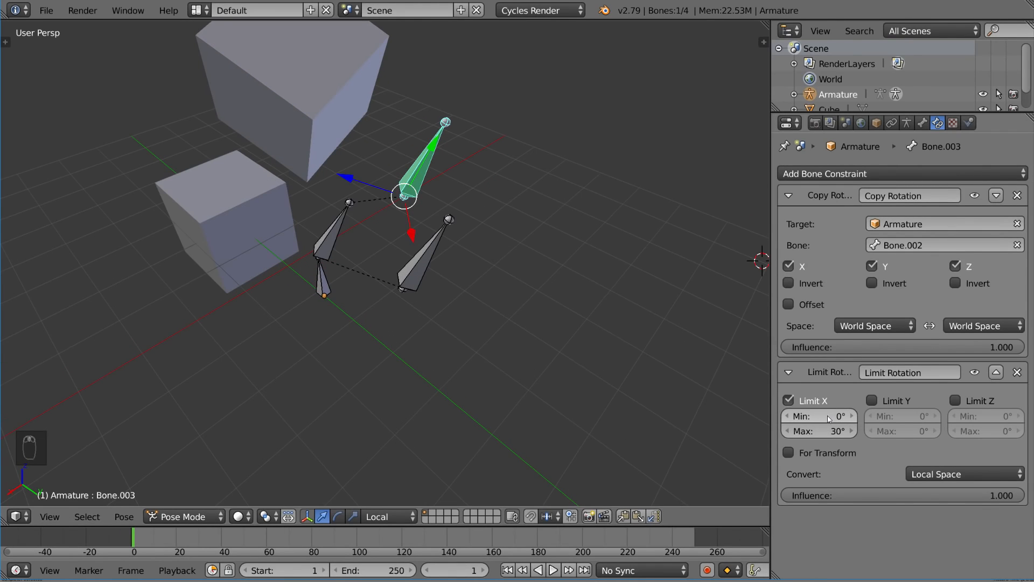
{"action": "right_click", "coordinate": [447, 241]}
{"action": "middle_click_drag", "start_coordinate": [453, 242], "coordinate": [481, 247]}
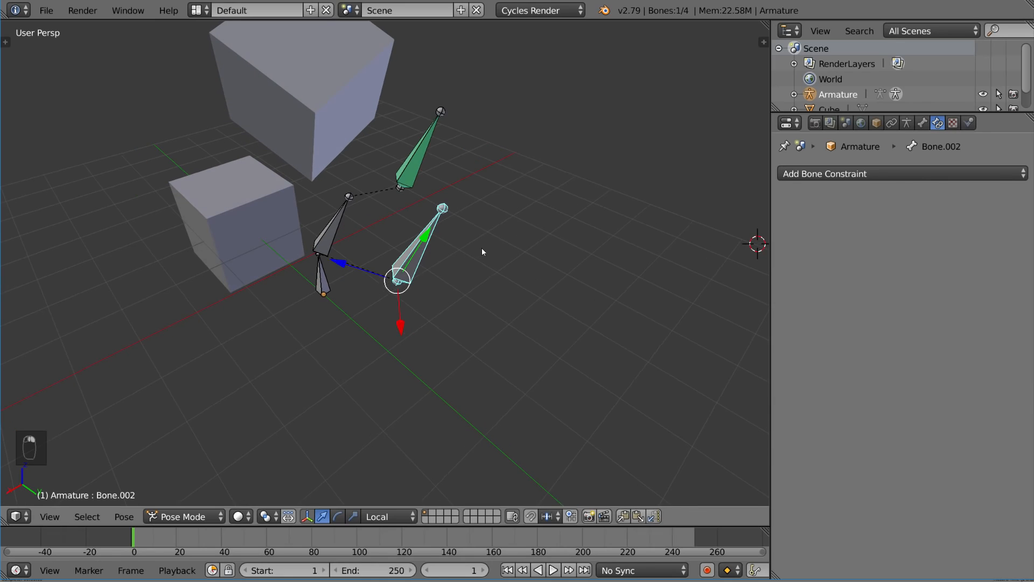
{"action": "key", "text": "r"}
{"action": "key", "text": "x"}
{"action": "key", "text": "x"}
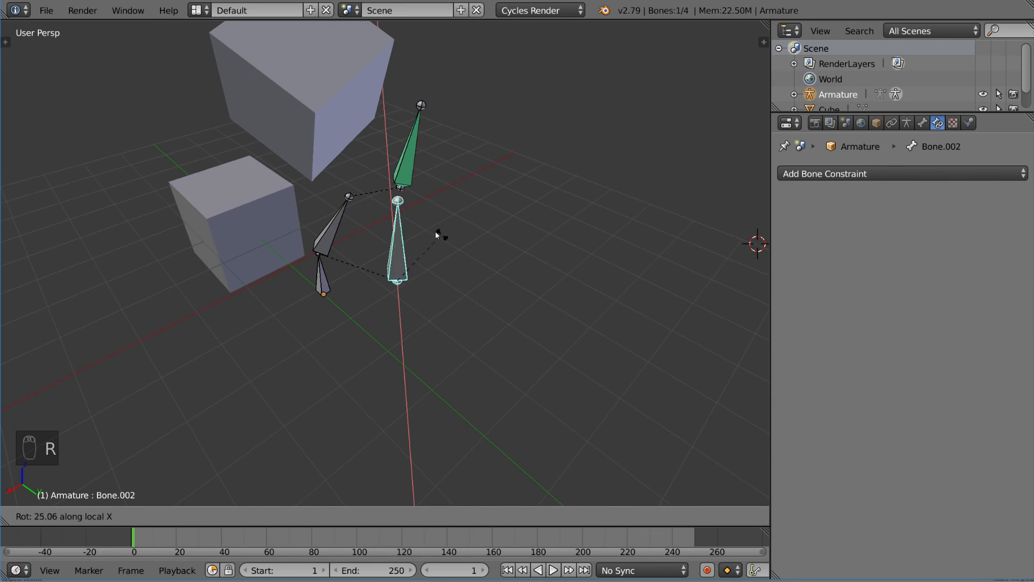
{"action": "key", "text": "Escape"}
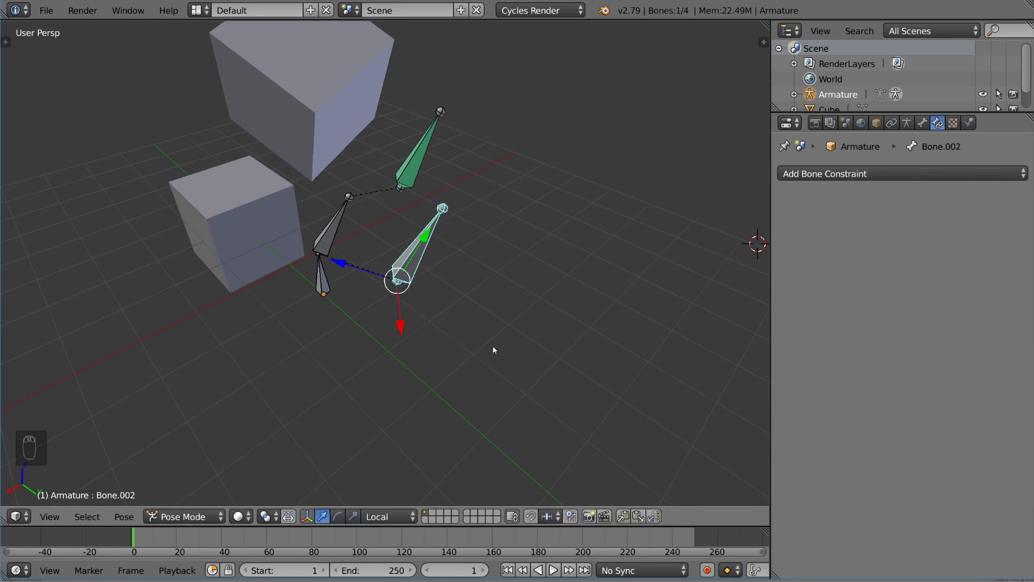
{"action": "key", "text": "r"}
{"action": "key", "text": "r"}
{"action": "right_click", "coordinate": [551, 317]}
Rotate Bone.002 about local X and confirm, then select the green Bone.003
{"action": "middle_click_drag", "start_coordinate": [528, 318], "coordinate": [460, 332]}
{"action": "key", "text": "r"}
{"action": "key", "text": "r"}
{"action": "right_click", "coordinate": [583, 319]}
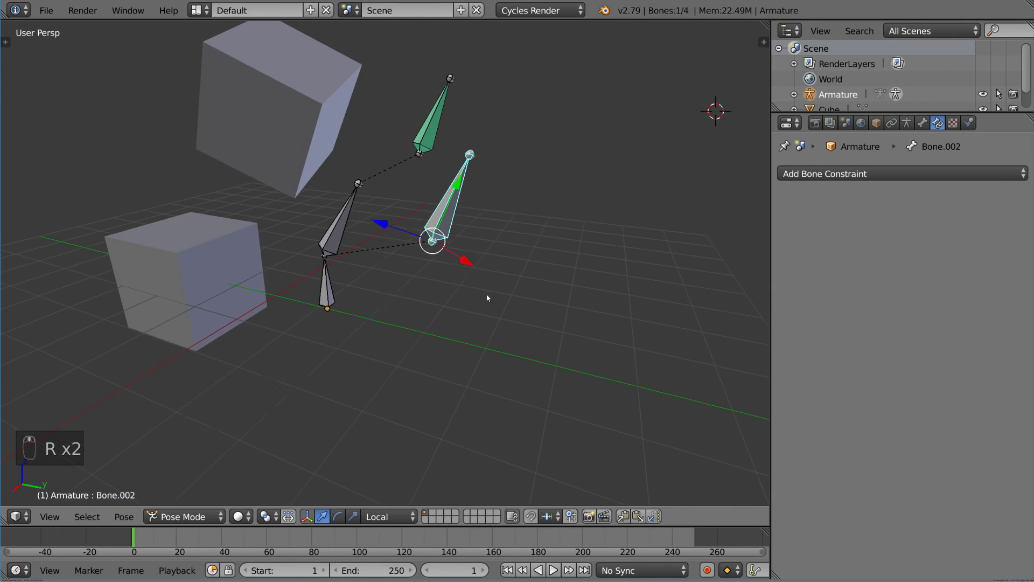
{"action": "key", "text": "r"}
{"action": "left_click", "coordinate": [467, 202]}
{"action": "middle_click_drag", "start_coordinate": [491, 188], "coordinate": [476, 168]}
{"action": "right_click", "coordinate": [443, 128]}
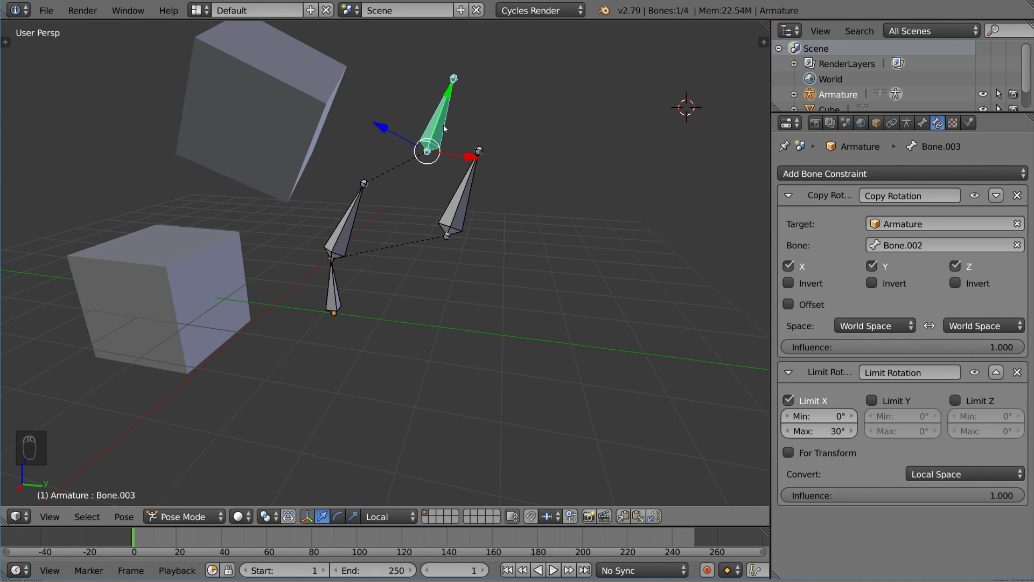
Rotate Bone.002 once more from above and reselect Bone.003 to inspect its constraints
{"action": "middle_click_drag", "start_coordinate": [444, 176], "coordinate": [389, 209]}
{"action": "right_click", "coordinate": [365, 310]}
{"action": "middle_click_drag", "start_coordinate": [365, 310], "coordinate": [645, 267]}
{"action": "key", "text": "r"}
{"action": "left_click", "coordinate": [341, 323]}
{"action": "right_click", "coordinate": [356, 275]}
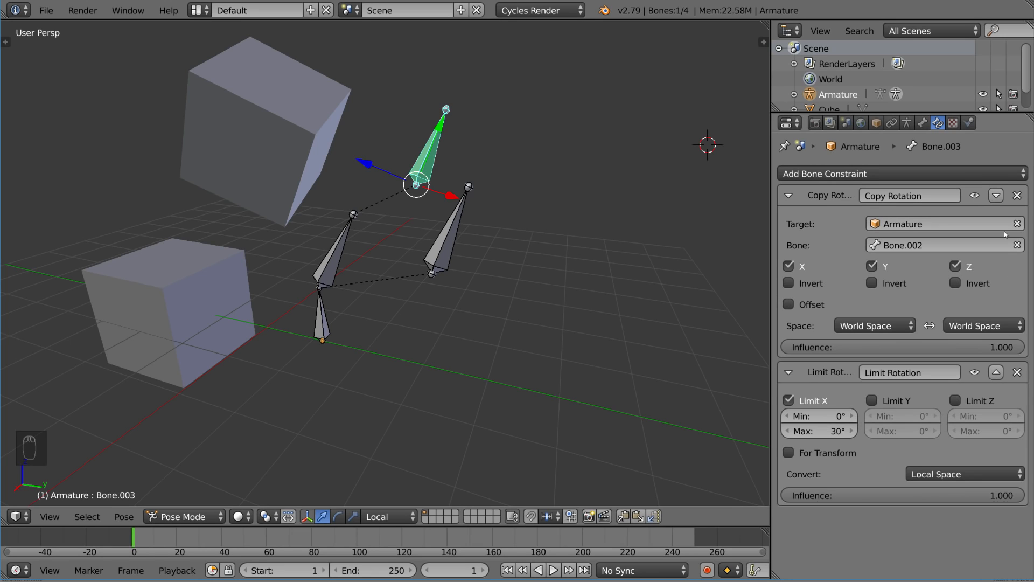
Try moving Limit Rotation above Copy Rotation and back, then select Bone.002
{"action": "left_click", "coordinate": [997, 373]}
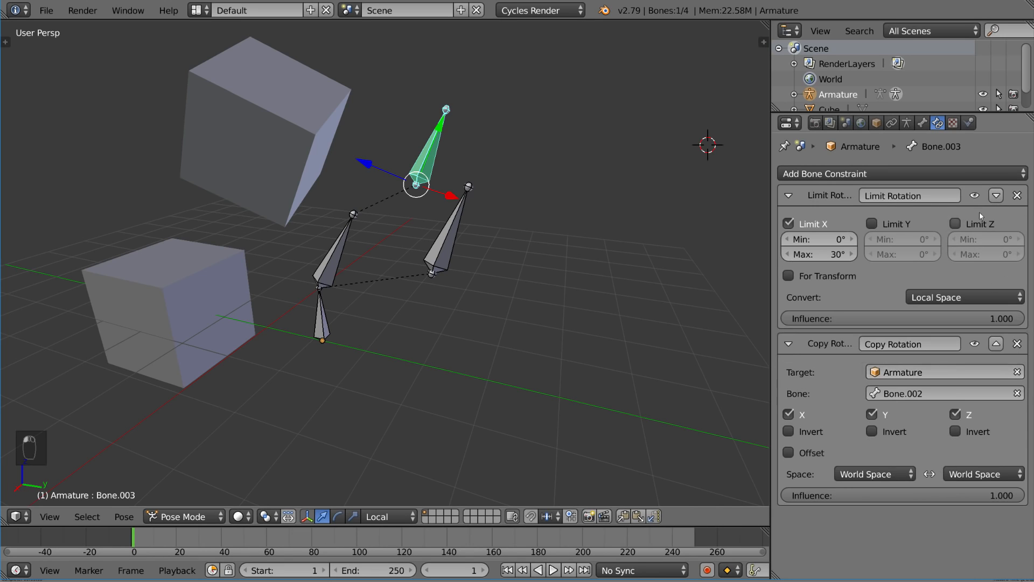
{"action": "left_click", "coordinate": [996, 196]}
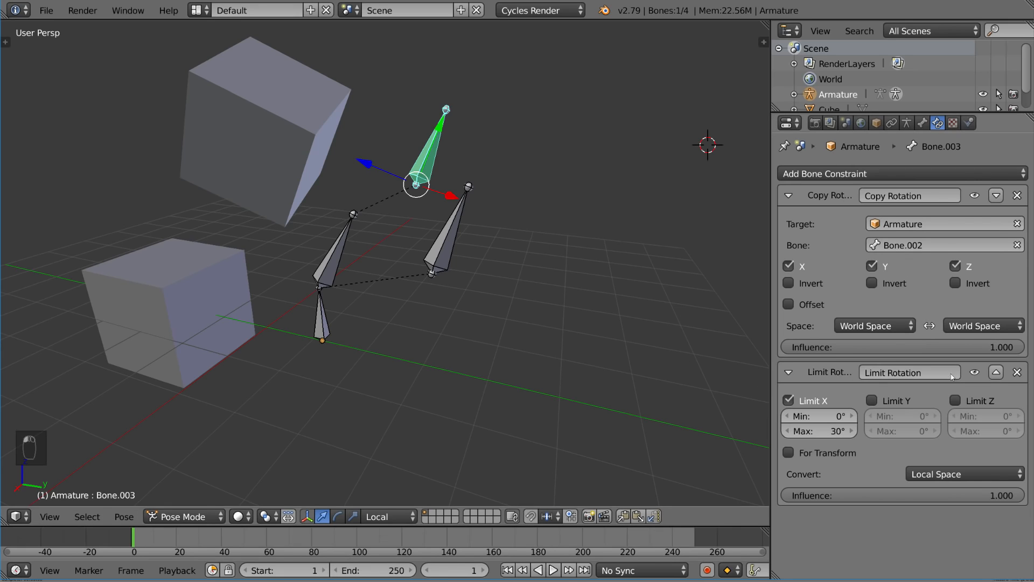
{"action": "right_click", "coordinate": [459, 225]}
{"action": "middle_click_drag", "start_coordinate": [459, 225], "coordinate": [473, 222]}
Test-rotate Bone.002 about X, then move Bone.003's Limit Rotation above Copy Rotation
{"action": "key", "text": "r"}
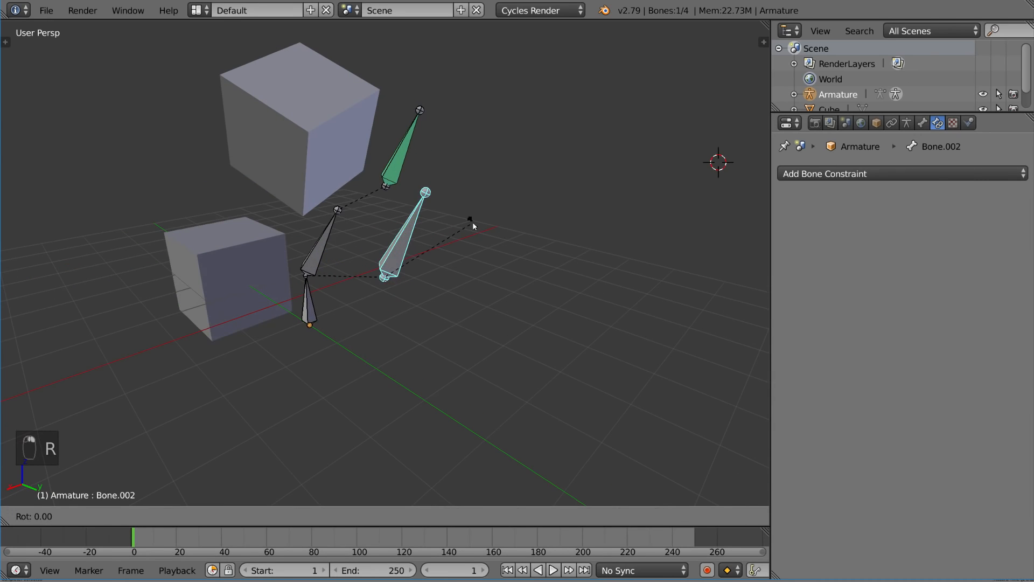
{"action": "key", "text": "x"}
{"action": "key", "text": "x"}
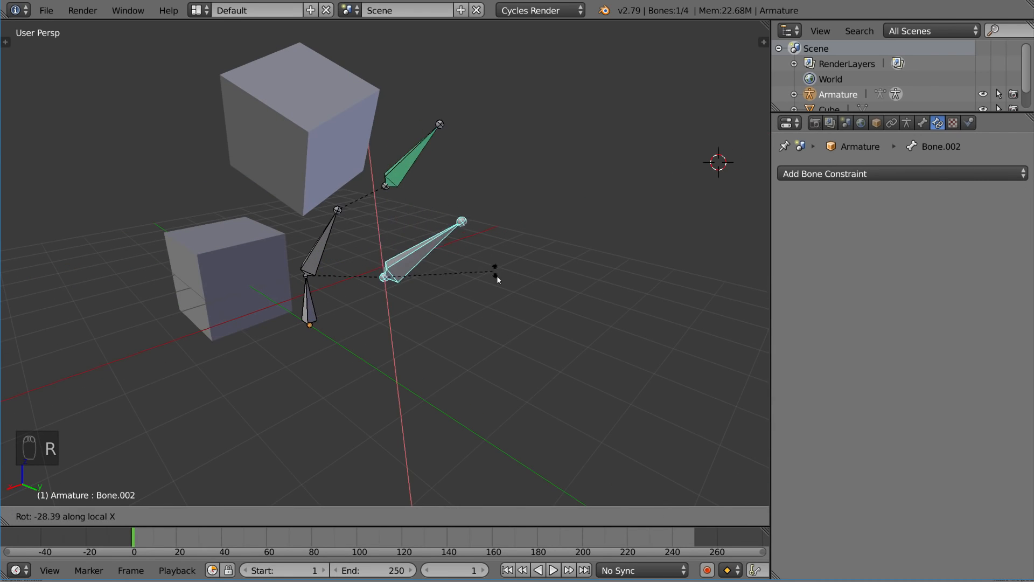
{"action": "left_click", "coordinate": [480, 283]}
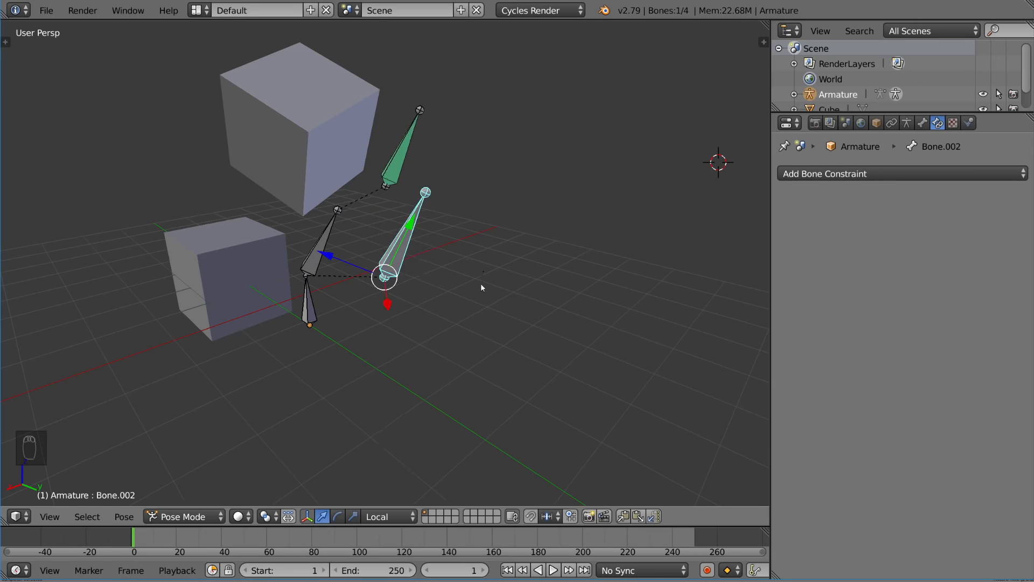
{"action": "middle_click_drag", "start_coordinate": [481, 283], "coordinate": [483, 227]}
{"action": "right_click", "coordinate": [415, 163]}
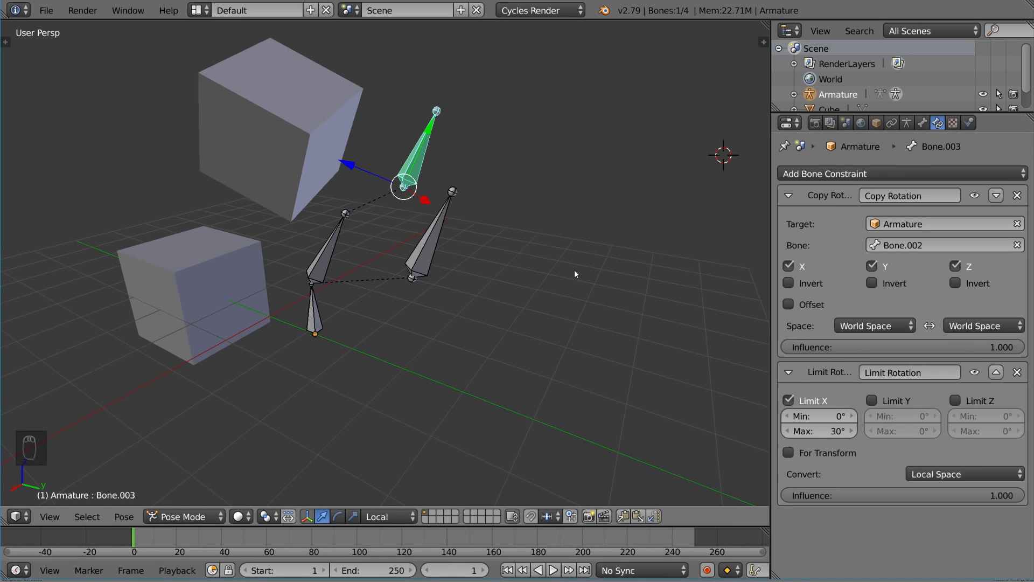
{"action": "left_click", "coordinate": [997, 372]}
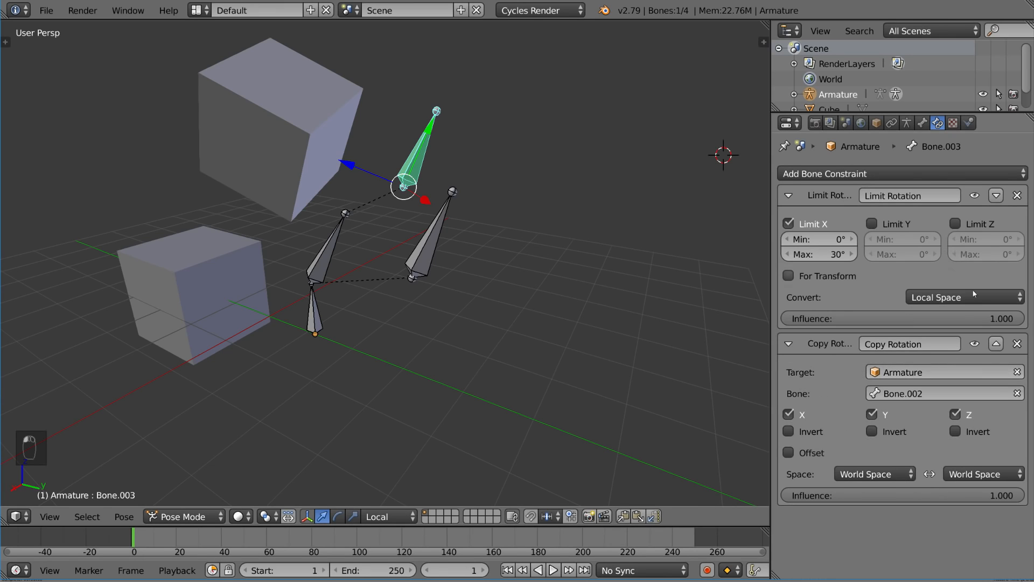
Rotate Bone.002 about local X with Limit Rotation evaluated first, then inspect Bone.003
{"action": "right_click", "coordinate": [445, 219]}
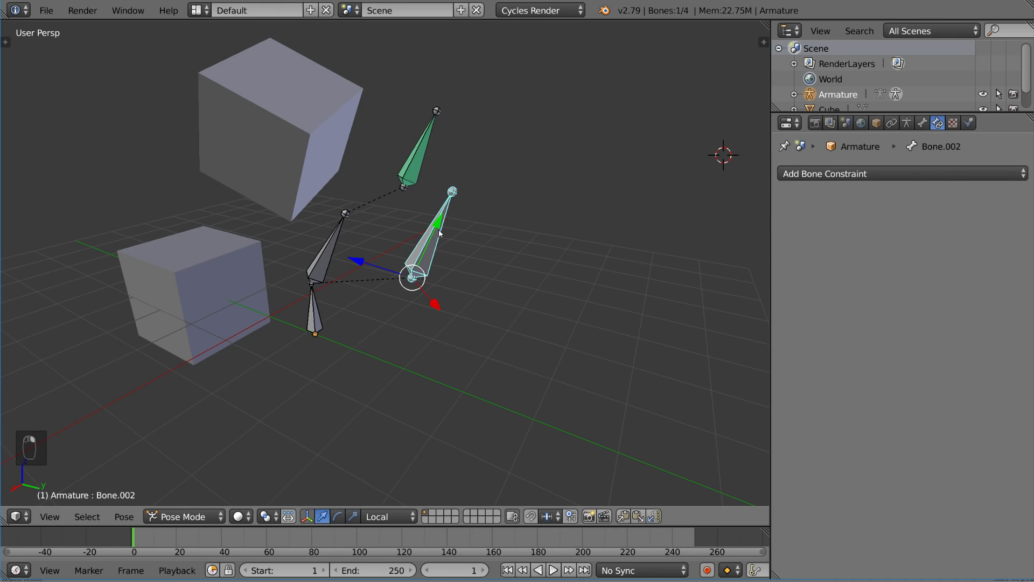
{"action": "key", "text": "r"}
{"action": "key", "text": "r"}
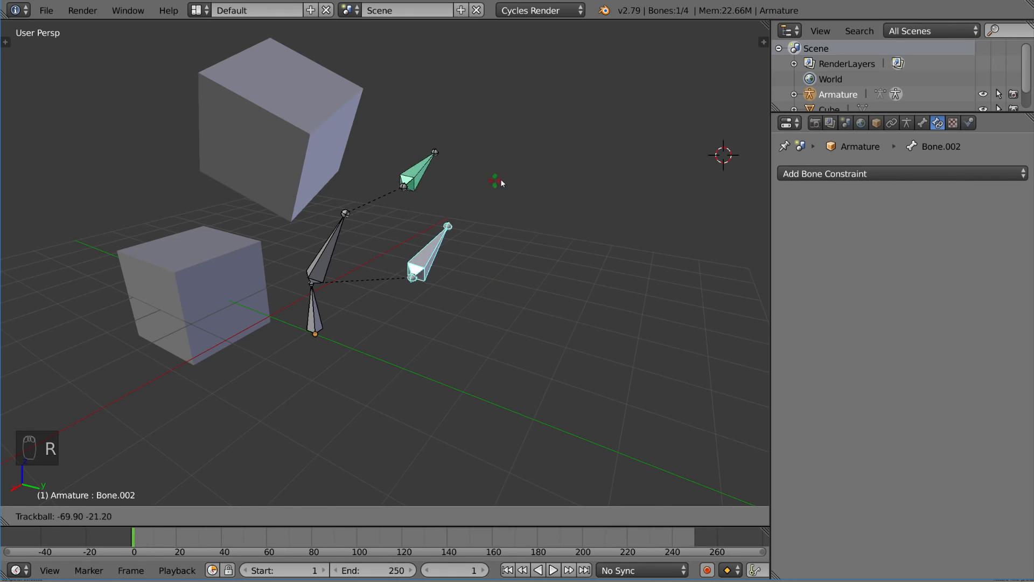
{"action": "right_click", "coordinate": [506, 188]}
{"action": "middle_click_drag", "start_coordinate": [530, 215], "coordinate": [509, 209]}
{"action": "key", "text": "r"}
{"action": "key", "text": "x"}
{"action": "key", "text": "x"}
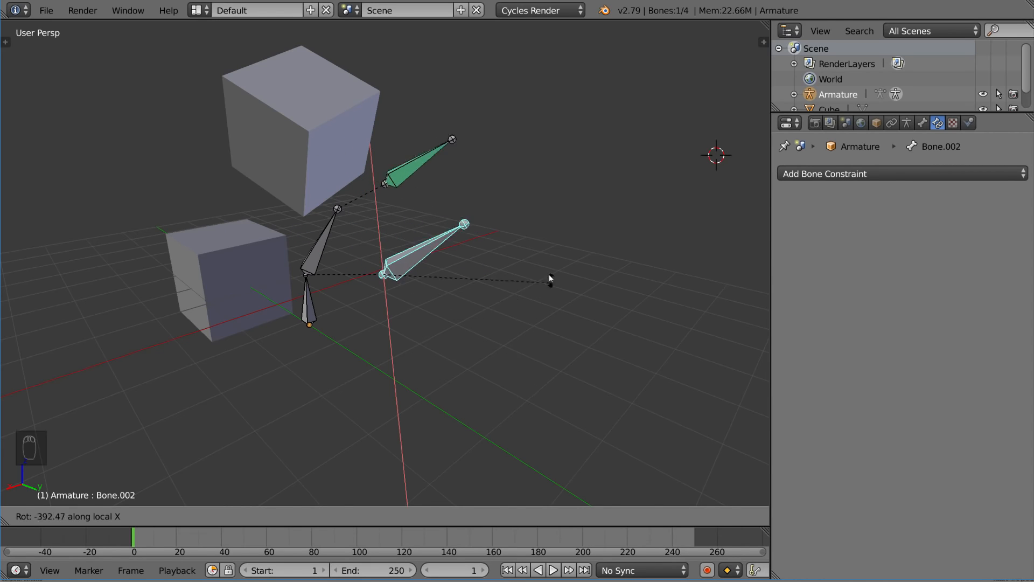
{"action": "left_click", "coordinate": [409, 147]}
{"action": "right_click", "coordinate": [409, 146]}
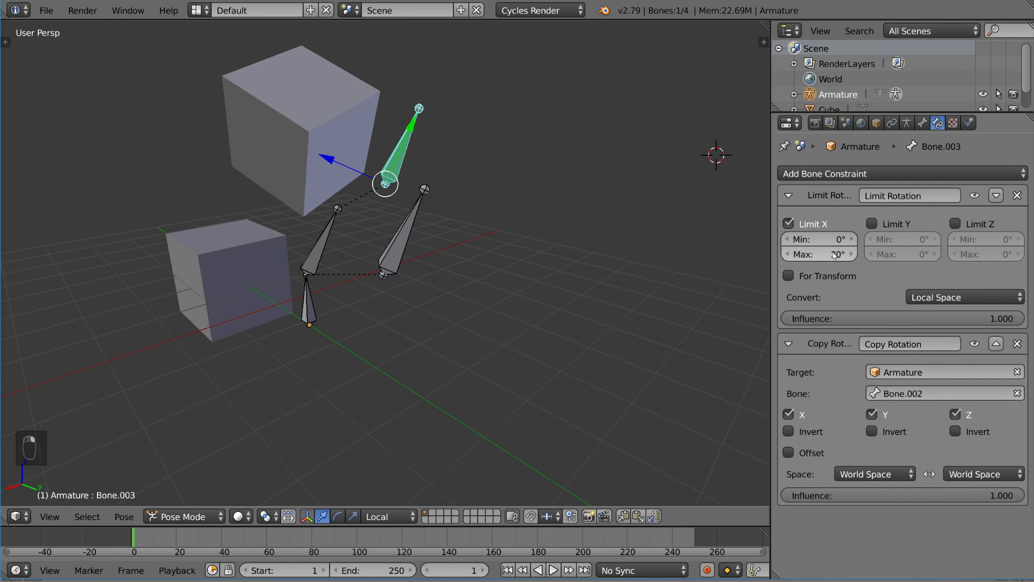
{"action": "middle_click_drag", "start_coordinate": [487, 232], "coordinate": [520, 249]}
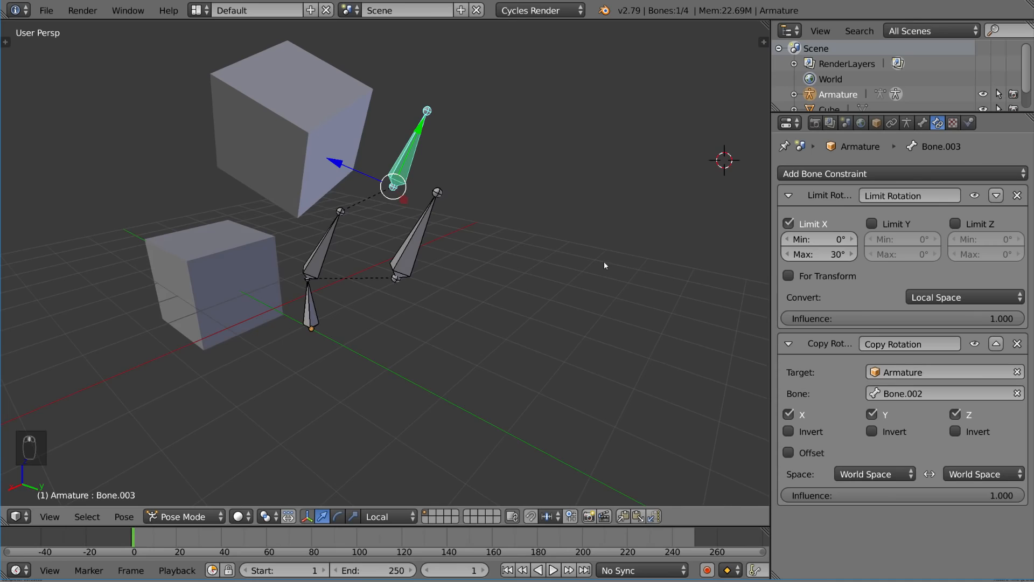
{"action": "middle_click_drag", "start_coordinate": [604, 265], "coordinate": [675, 291]}
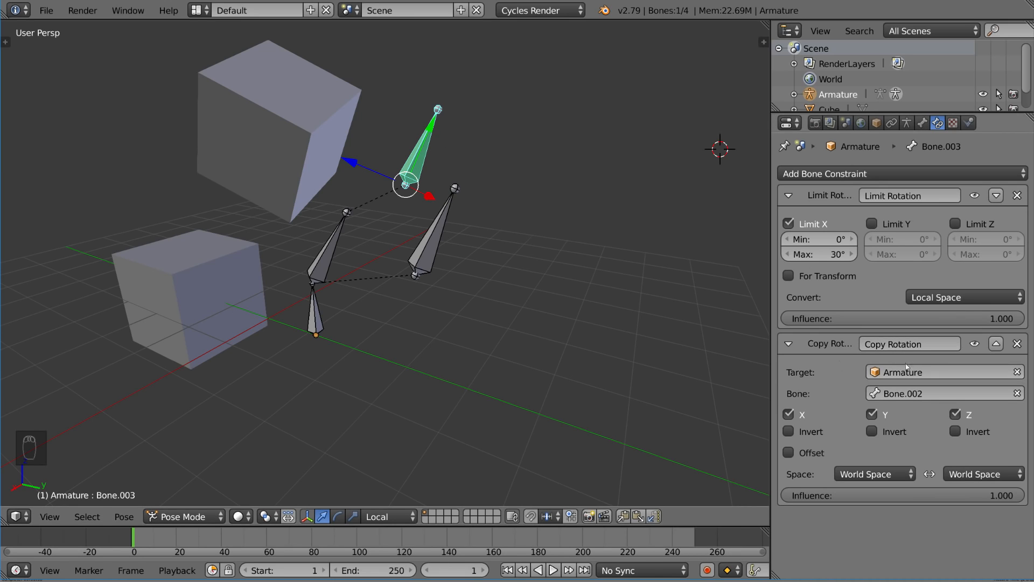
Restore Bone.002's pose and move Bone.003's Limit Rotation back below Copy Rotation
{"action": "right_click", "coordinate": [447, 225]}
{"action": "key", "text": "r"}
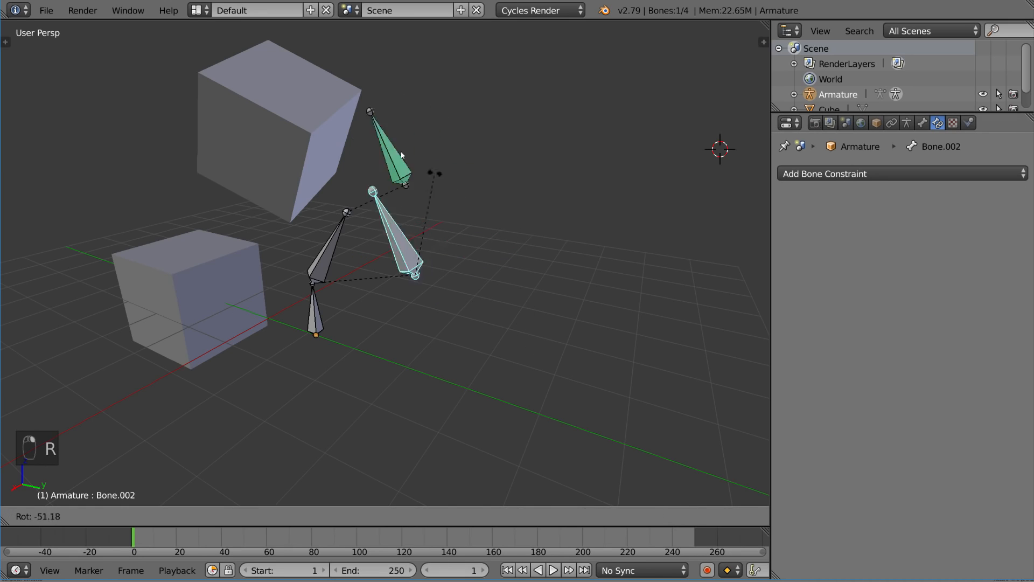
{"action": "right_click", "coordinate": [501, 280]}
{"action": "right_click", "coordinate": [424, 141]}
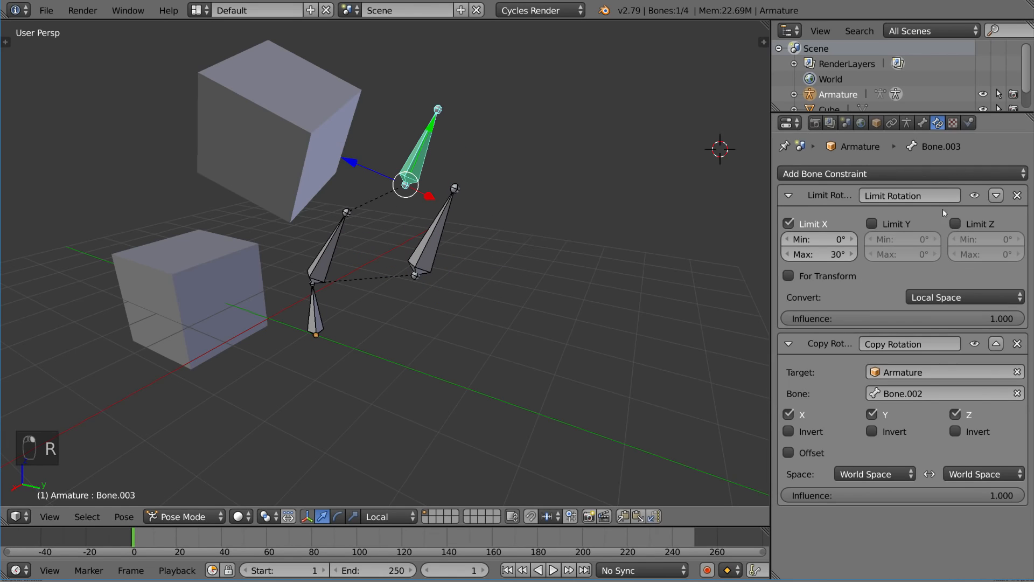
{"action": "left_click", "coordinate": [996, 195]}
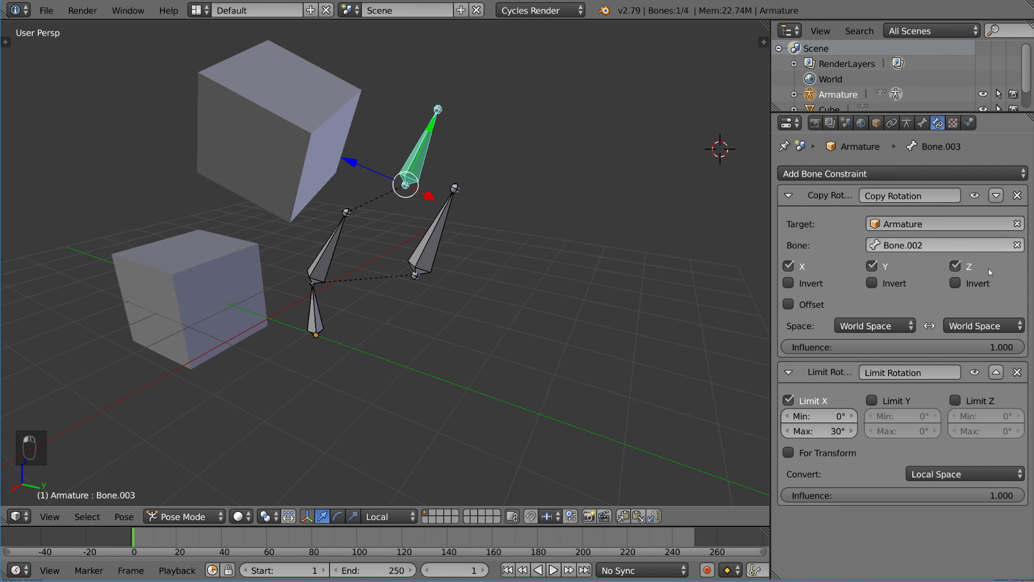
Retest by rotating Bone.002 about local X, then cancel to restore its pose
{"action": "right_click", "coordinate": [433, 251]}
{"action": "key", "text": "r"}
{"action": "right_click", "coordinate": [519, 232]}
{"action": "middle_click_drag", "start_coordinate": [519, 232], "coordinate": [495, 229]}
{"action": "key", "text": "r"}
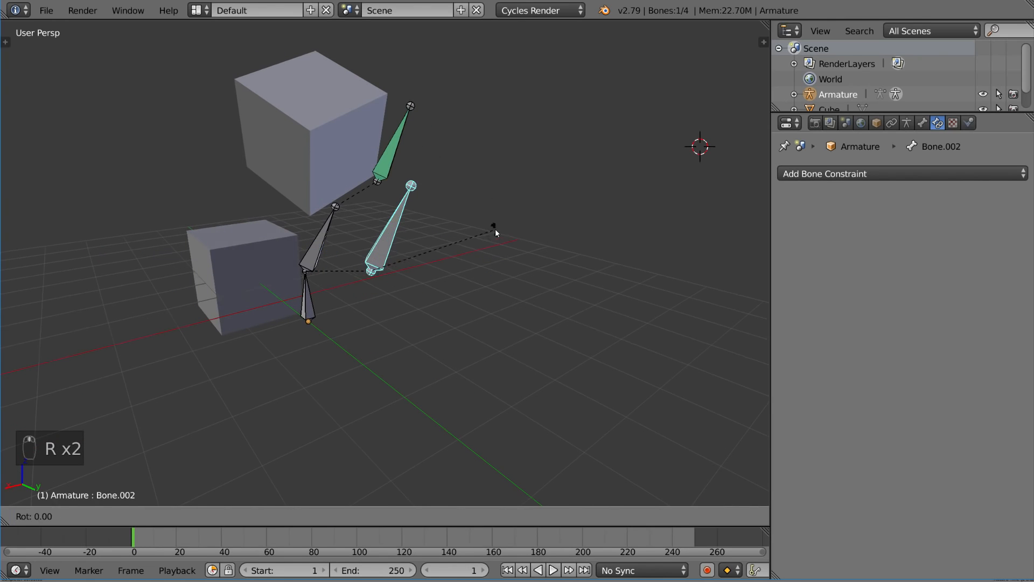
{"action": "key", "text": "x"}
{"action": "key", "text": "x"}
{"action": "right_click", "coordinate": [452, 187]}
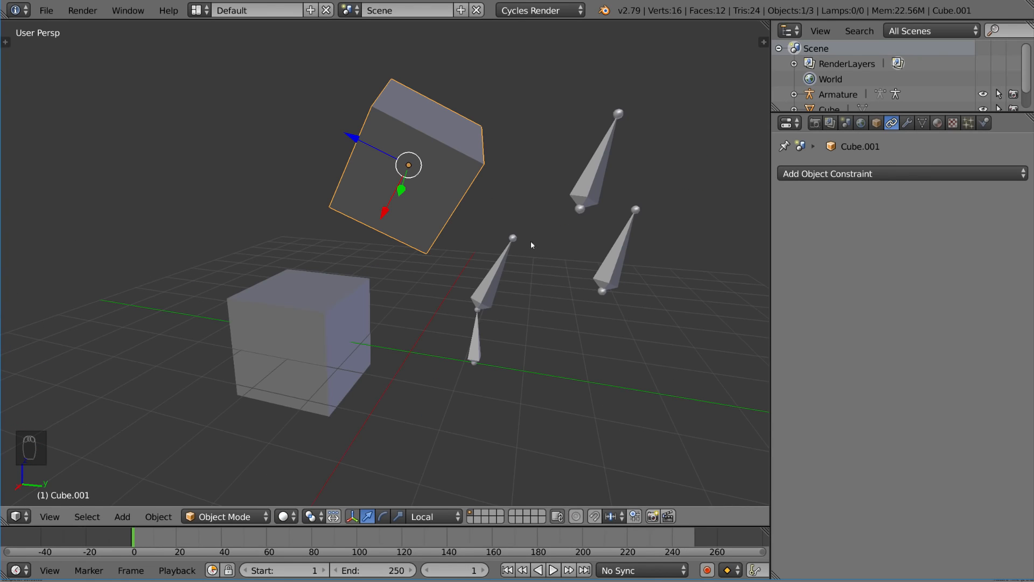
Add a Copy Rotation constraint to Cube.001 with Cube as its target
{"action": "left_click", "coordinate": [894, 173]}
{"action": "left_click", "coordinate": [720, 225]}
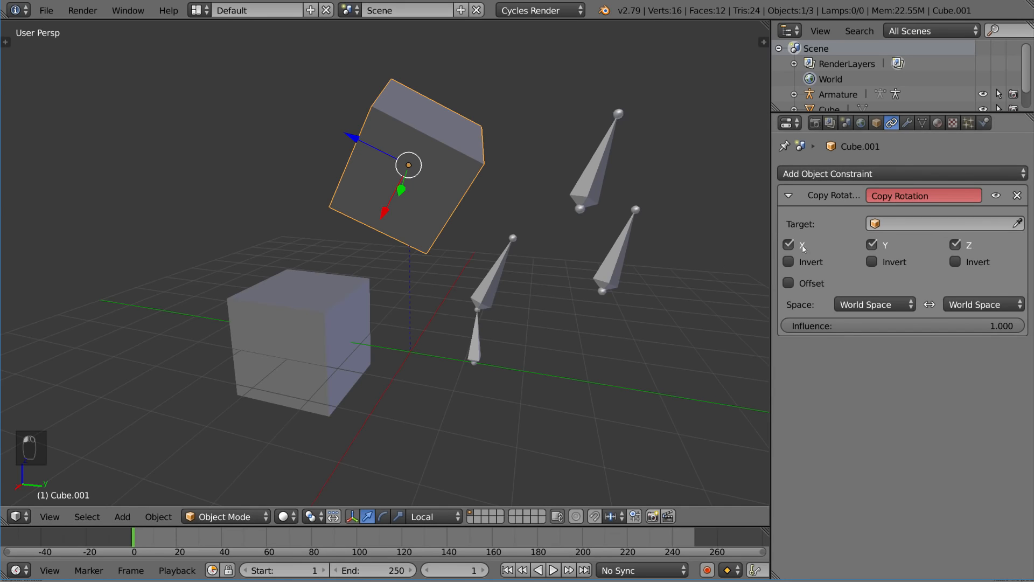
{"action": "left_click", "coordinate": [1018, 224]}
{"action": "left_click", "coordinate": [345, 300]}
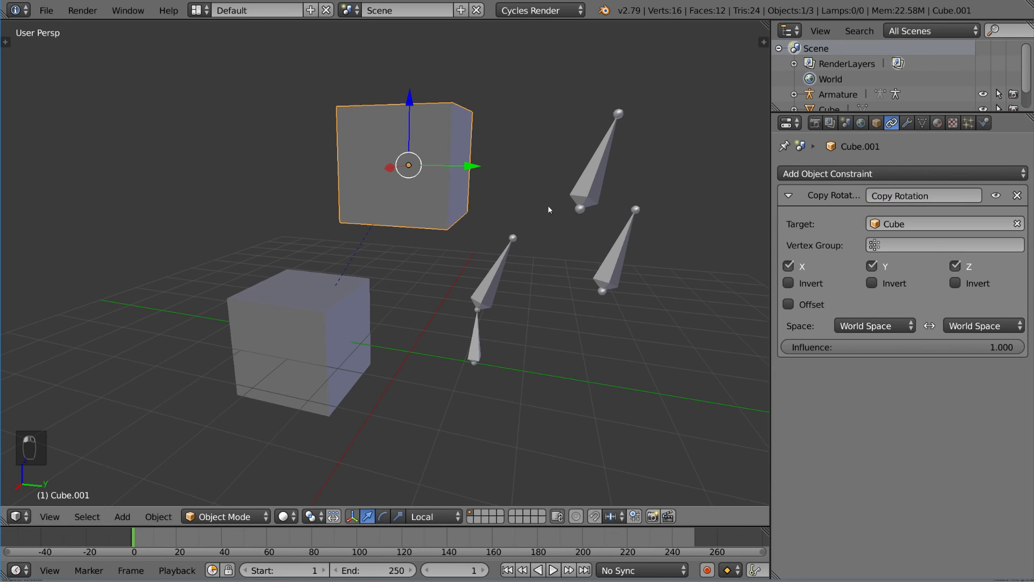
Add a Limit Rotation constraint with Limit X enabled
{"action": "left_click", "coordinate": [888, 176]}
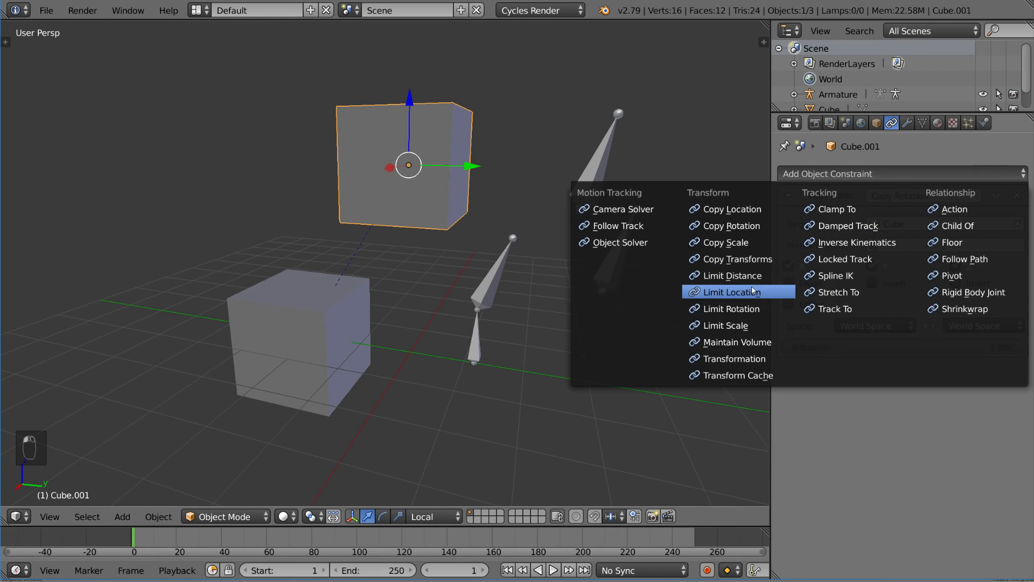
{"action": "left_click", "coordinate": [757, 307]}
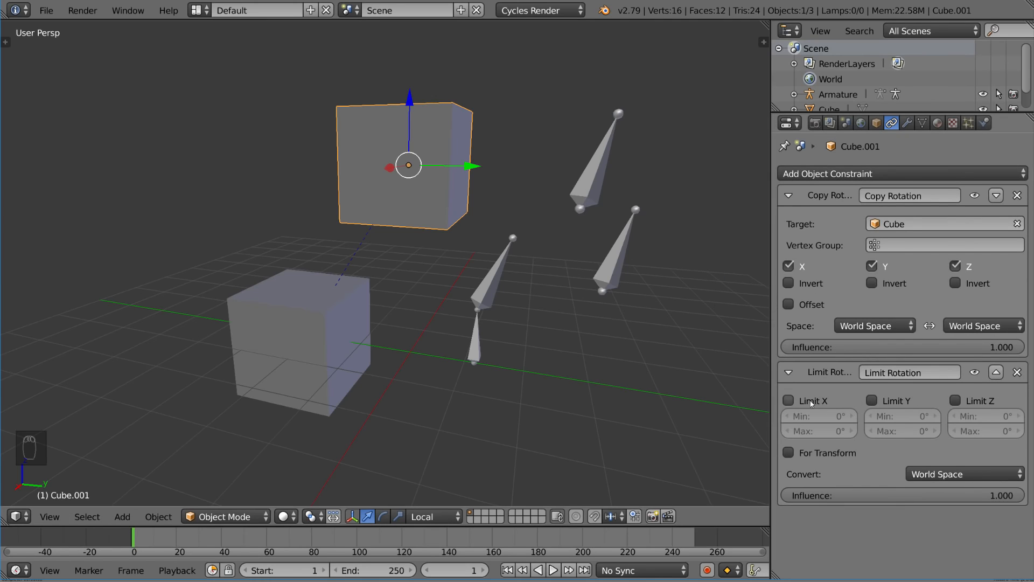
{"action": "left_click", "coordinate": [788, 400]}
Test-rotate Cube freely and on the Y axis to see how Cube.001 follows, cancelling each rotation
{"action": "key", "text": "r"}
{"action": "right_click", "coordinate": [393, 250]}
{"action": "right_click", "coordinate": [334, 298]}
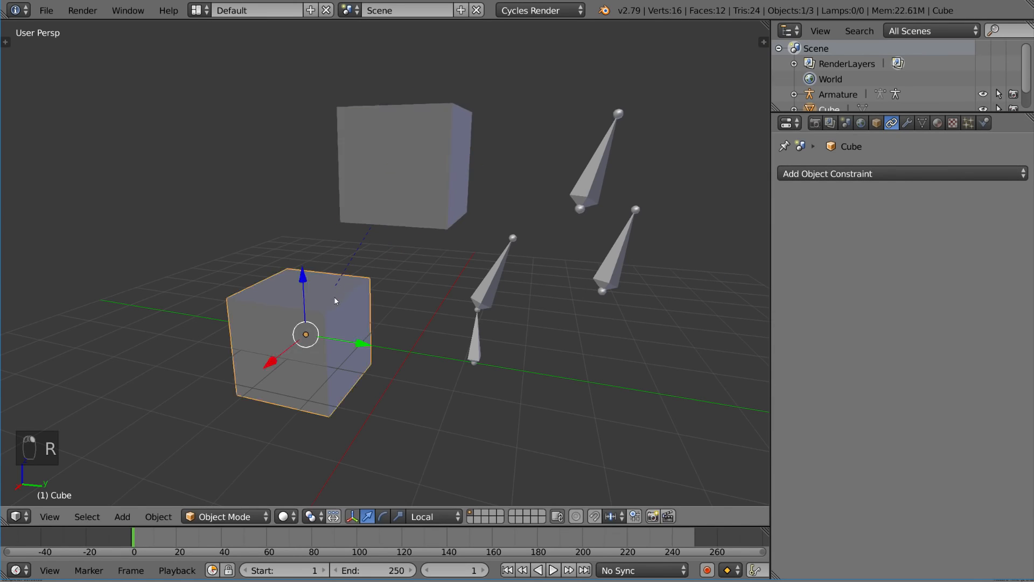
{"action": "key", "text": "r"}
{"action": "key", "text": "r"}
{"action": "right_click", "coordinate": [399, 310]}
{"action": "key", "text": "r"}
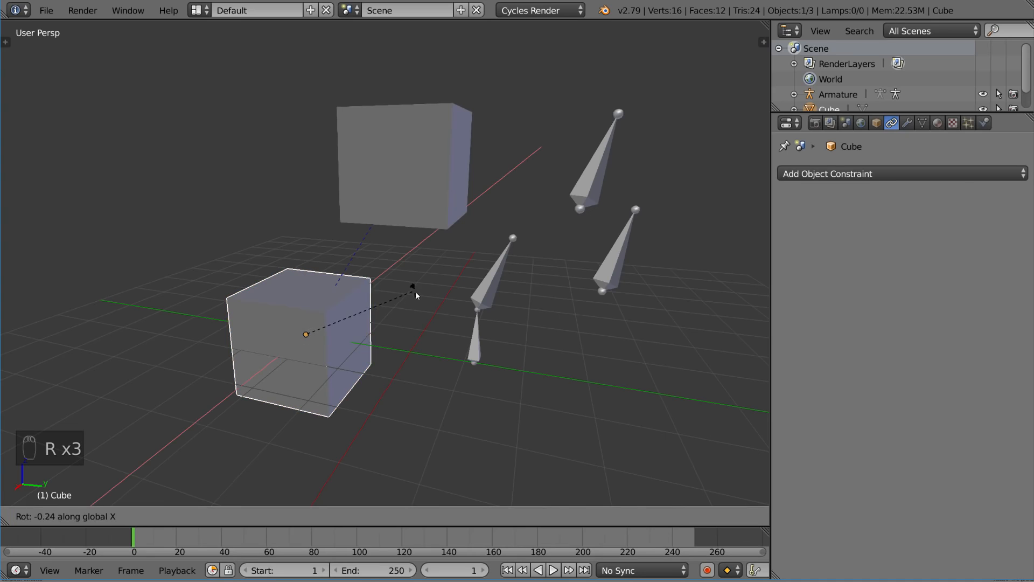
{"action": "right_click", "coordinate": [367, 210]}
{"action": "right_click", "coordinate": [376, 220]}
{"action": "right_click", "coordinate": [322, 315]}
{"action": "key", "text": "r"}
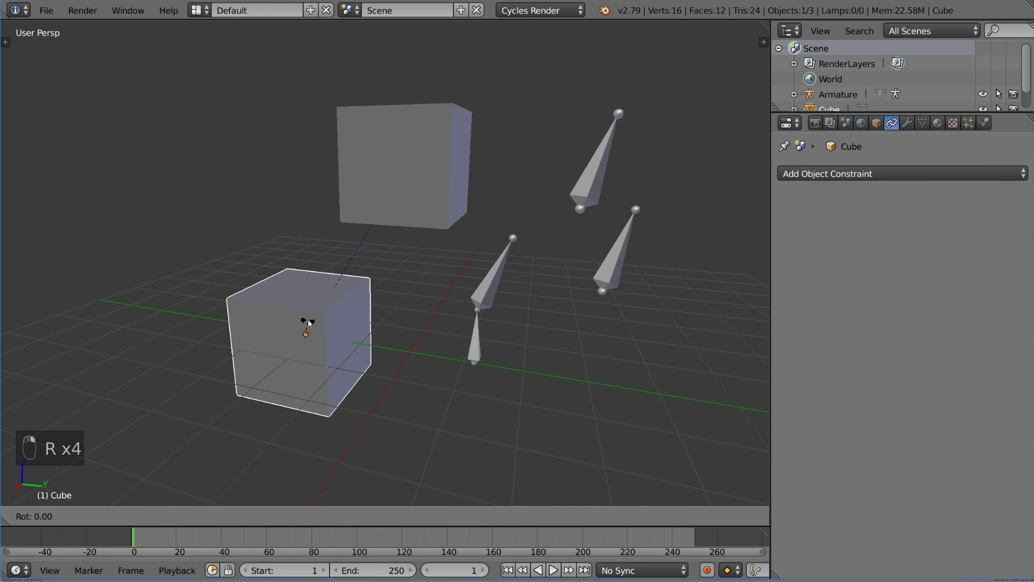
{"action": "key", "text": "y"}
{"action": "key", "text": "y"}
{"action": "right_click", "coordinate": [292, 284]}
Test Cube's rotation on Z and X, then move Cube.001's Limit Rotation above its Copy Rotation
{"action": "key", "text": "r"}
{"action": "key", "text": "z"}
{"action": "key", "text": "z"}
{"action": "right_click", "coordinate": [351, 330]}
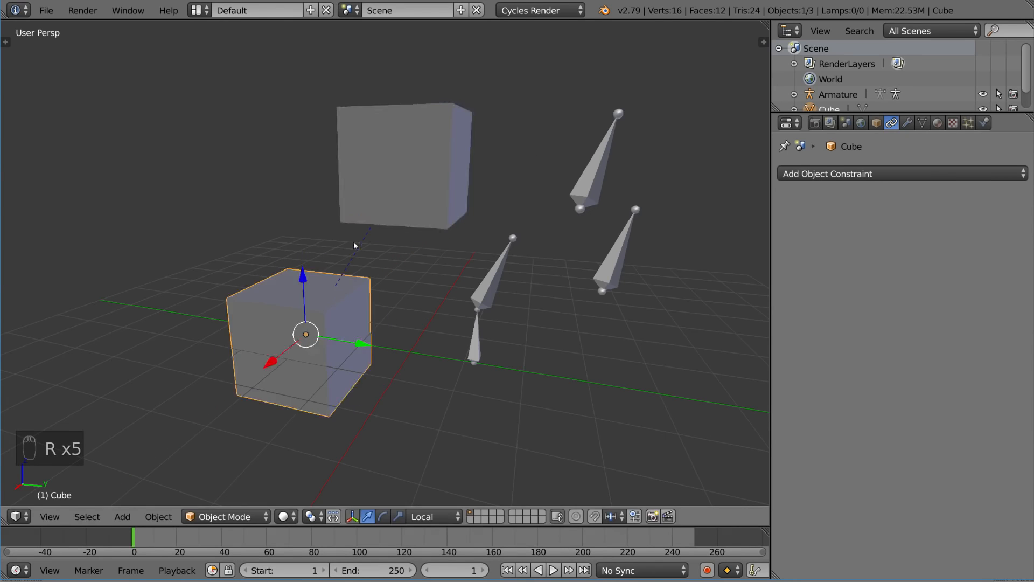
{"action": "right_click", "coordinate": [366, 215]}
{"action": "right_click", "coordinate": [358, 282]}
{"action": "key", "text": "r"}
{"action": "key", "text": "x"}
Re-test Cube's X rotation against the new constraint order, then select the armature
{"action": "key", "text": "x"}
{"action": "right_click", "coordinate": [431, 318]}
{"action": "right_click", "coordinate": [423, 210]}
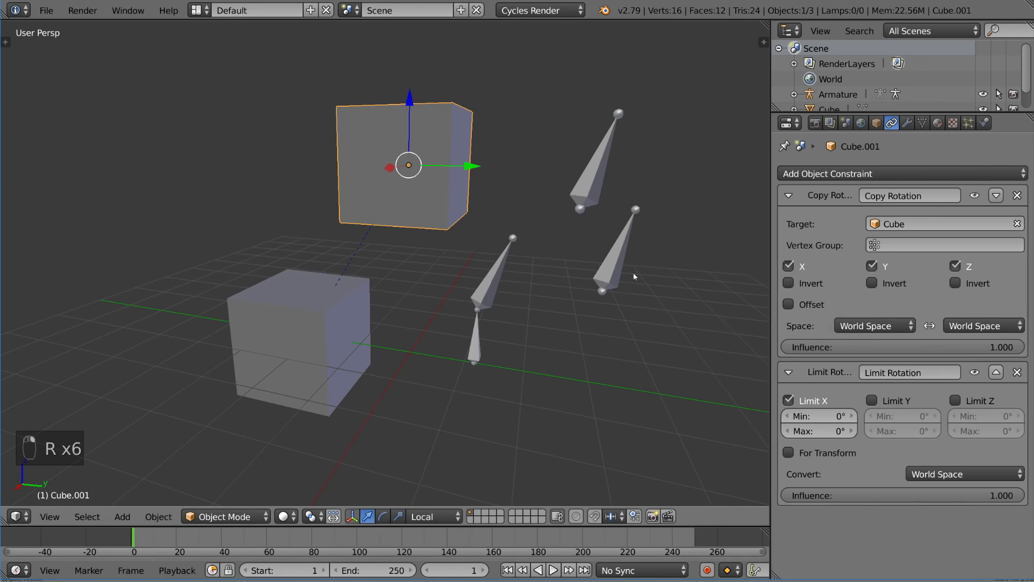
{"action": "left_click", "coordinate": [997, 373]}
{"action": "right_click", "coordinate": [340, 324]}
{"action": "key", "text": "r"}
{"action": "key", "text": "x"}
{"action": "key", "text": "x"}
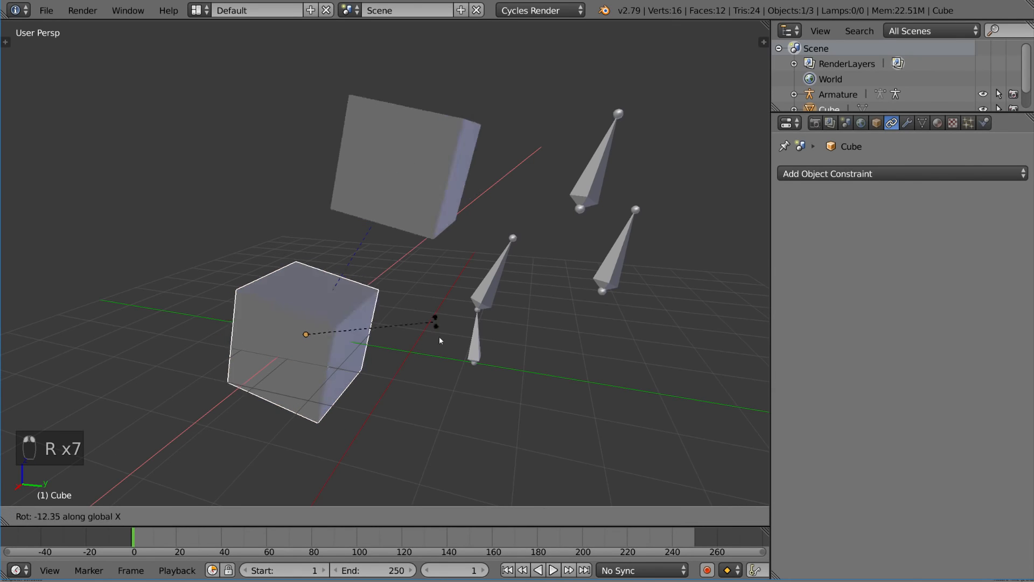
{"action": "right_click", "coordinate": [443, 283]}
{"action": "middle_click_drag", "start_coordinate": [442, 284], "coordinate": [515, 204]}
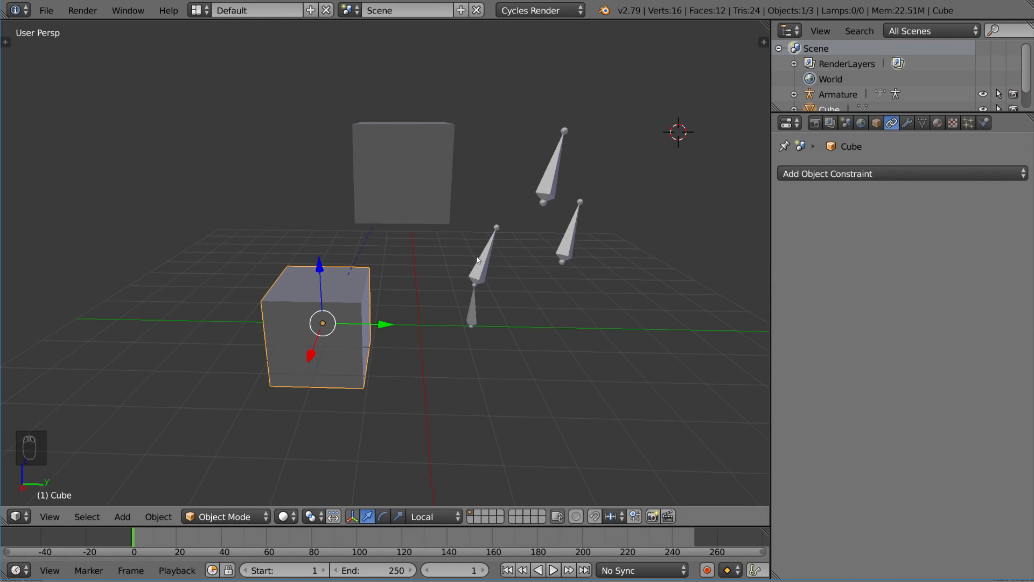
{"action": "right_click", "coordinate": [577, 255]}
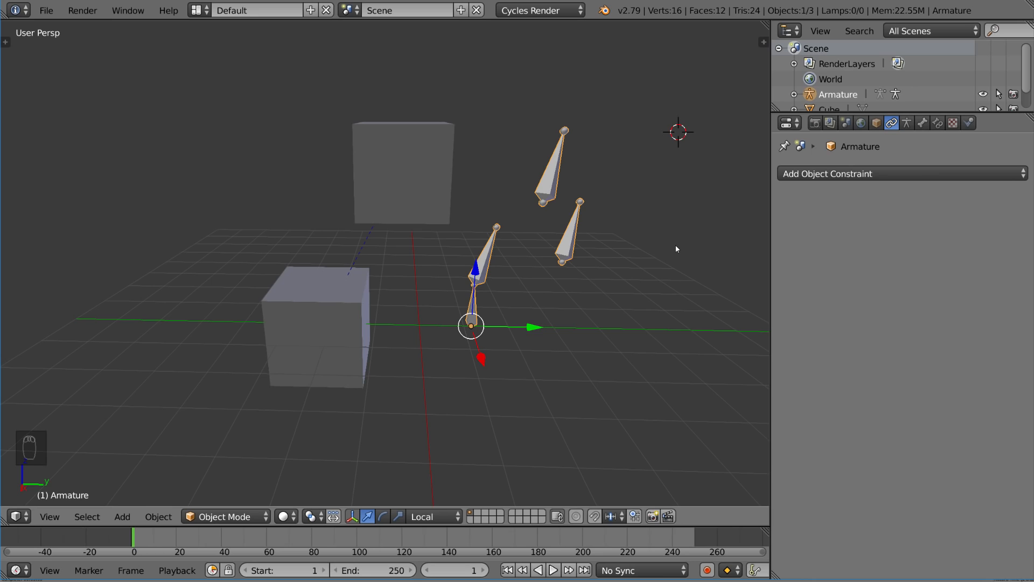